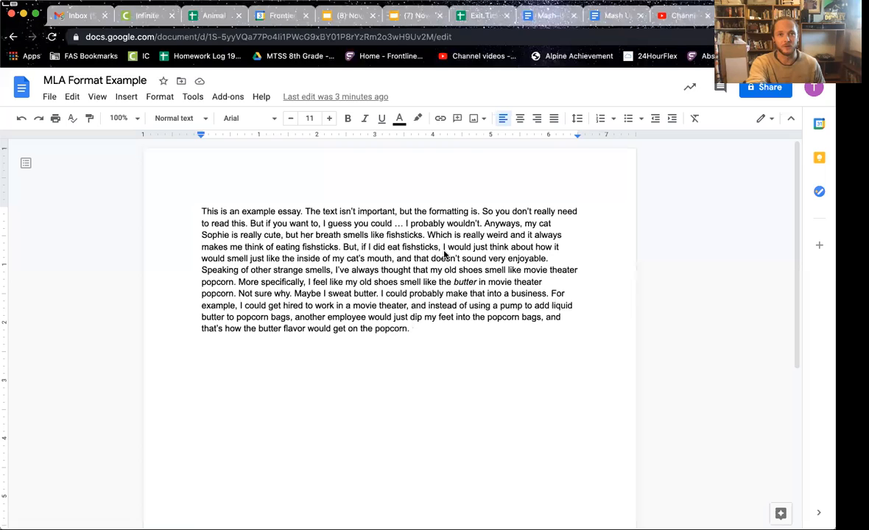
Step: Append the author's full name to the 'MLA Format Example' document title, fixing typos
click(144, 81)
key(BackSpace)
key(BackSpace)
key(BackSpace)
key(BackSpace)
key(BackSpace)
key(BackSpace)
key(BackSpace)
key(BackSpace)
key(BackSpace)
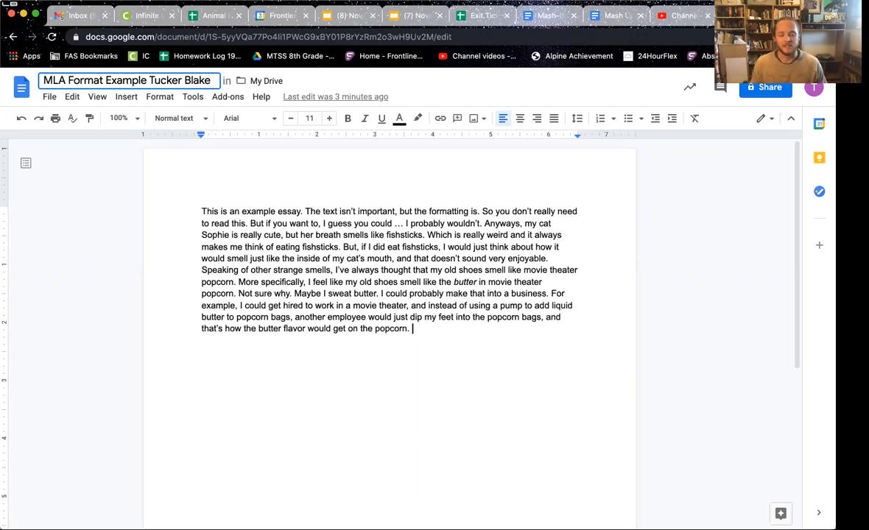
click(200, 206)
Step: Insert two blank lines above the essay and type the student's full name as the first line
key(Return)
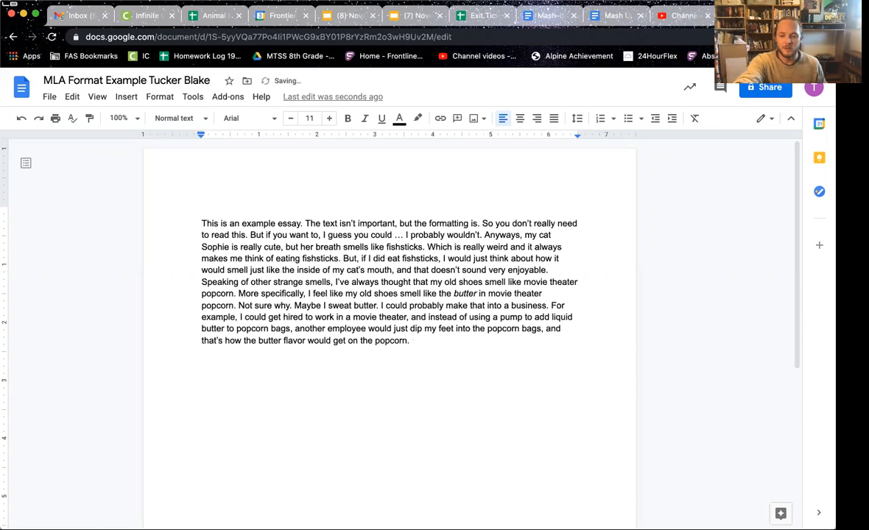
key(Return)
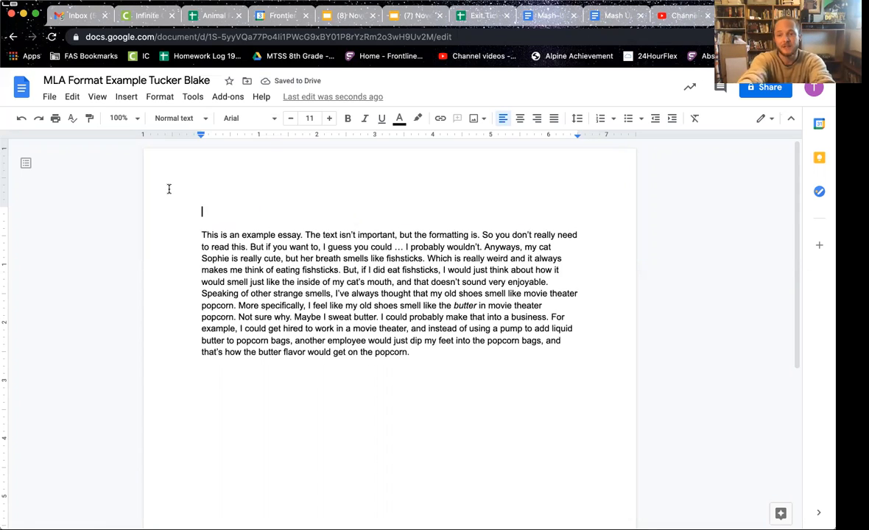
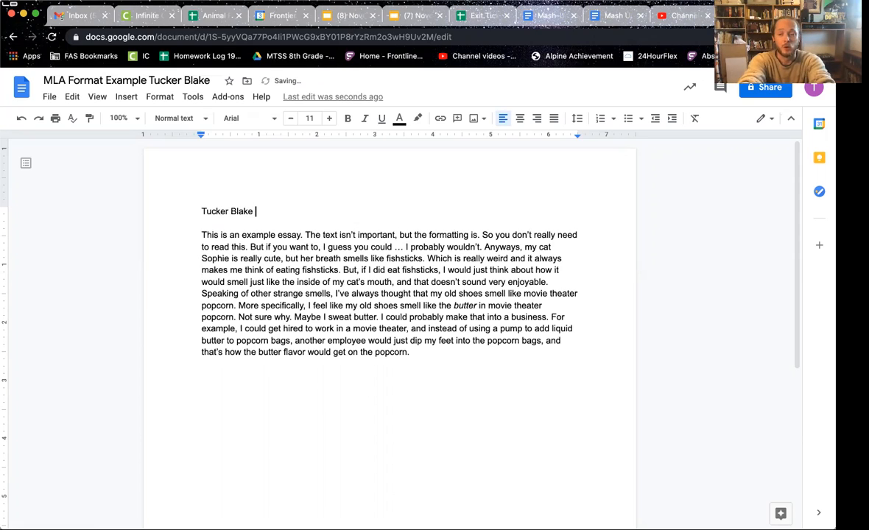
key(Return)
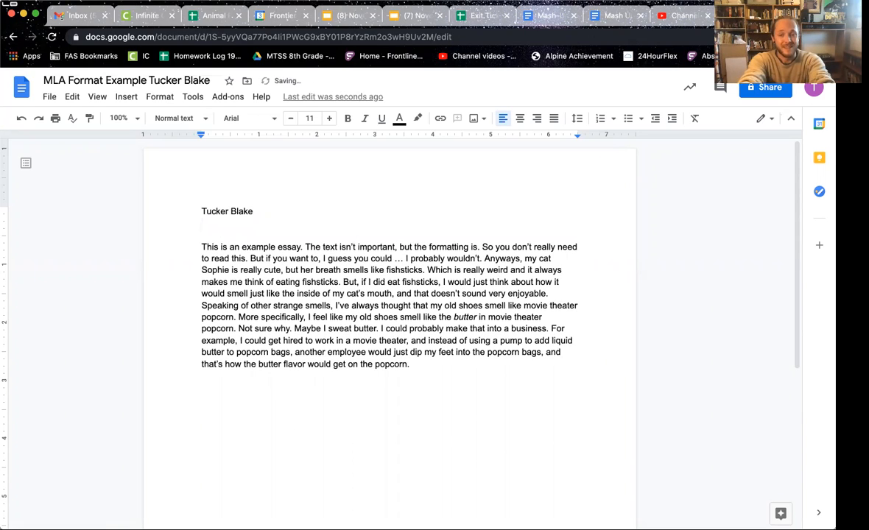
Step: Add the teacher's name and 'Literature & Composition 7/8' as the next heading lines
text(Mr. Blake)
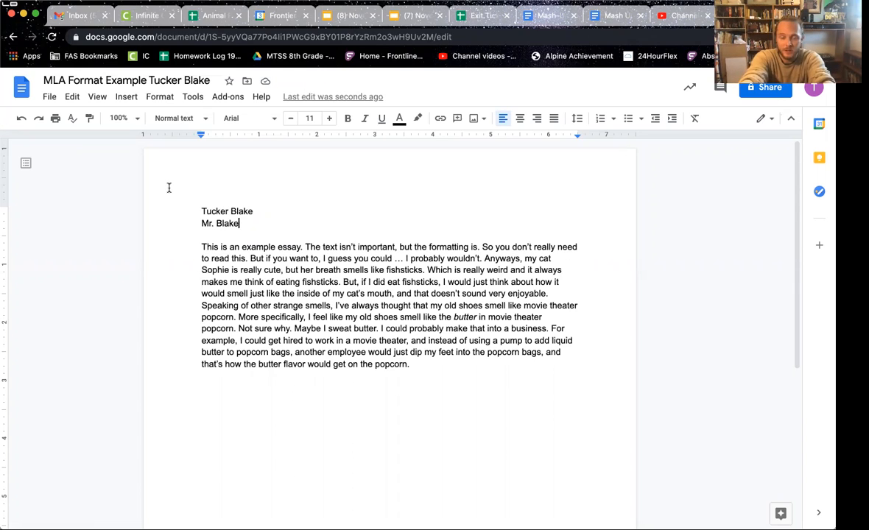
key(Return)
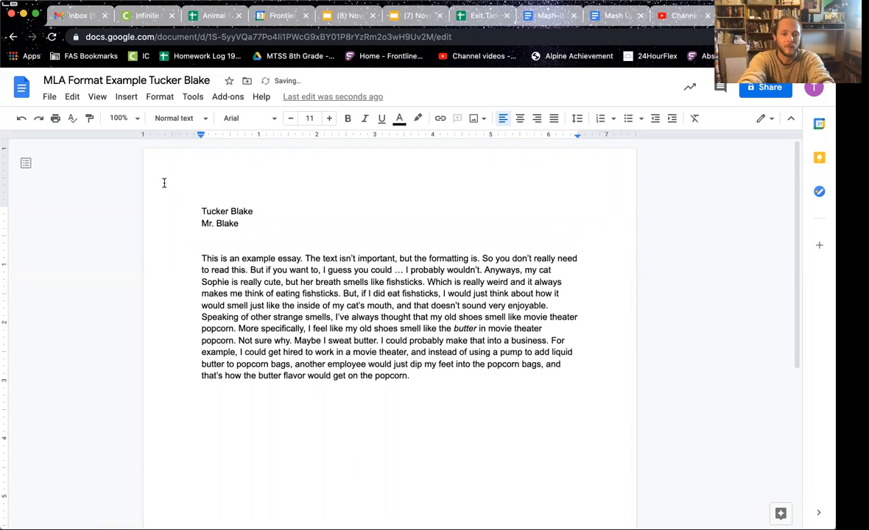
text(Literature & Compo)
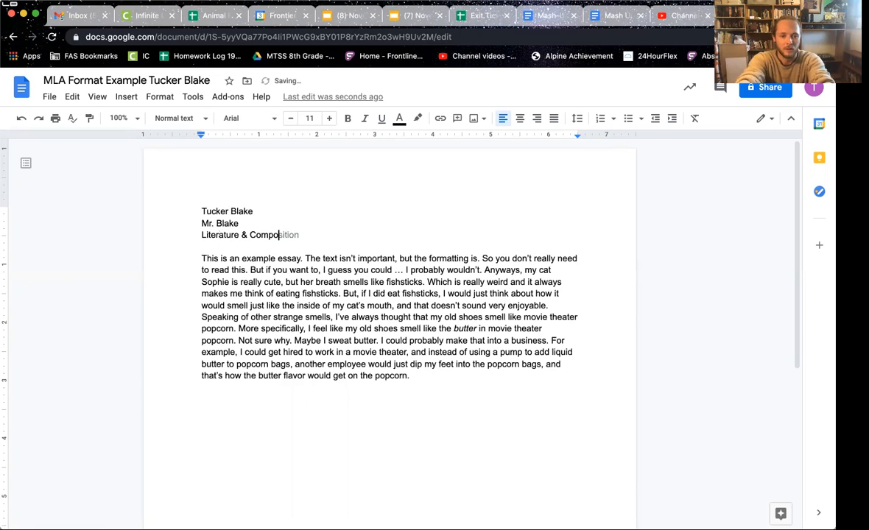
text(sition)
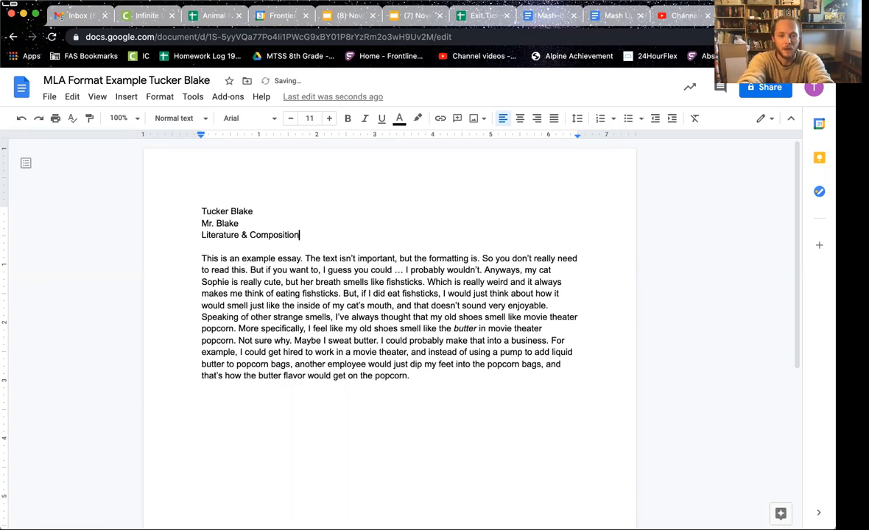
text( 20)
key(BackSpace)
key(BackSpace)
text(5th)
key(BackSpace)
key(BackSpace)
key(BackSpace)
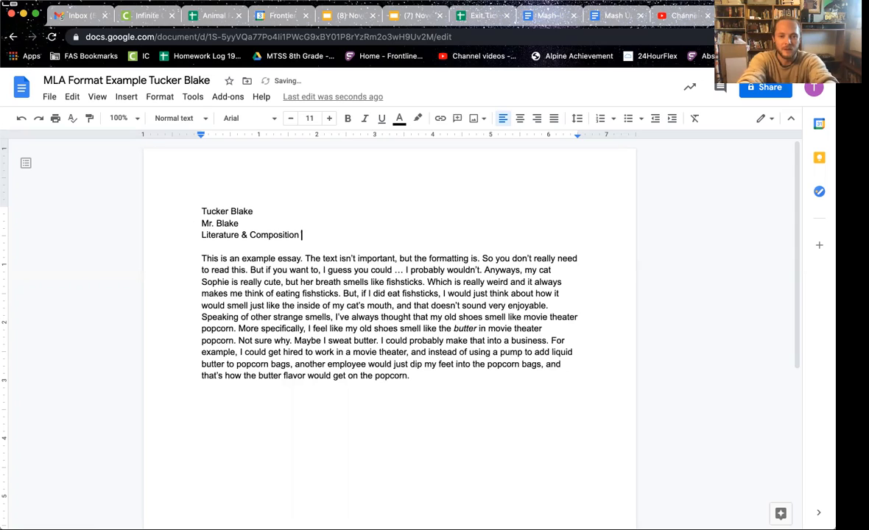
text(7/8)
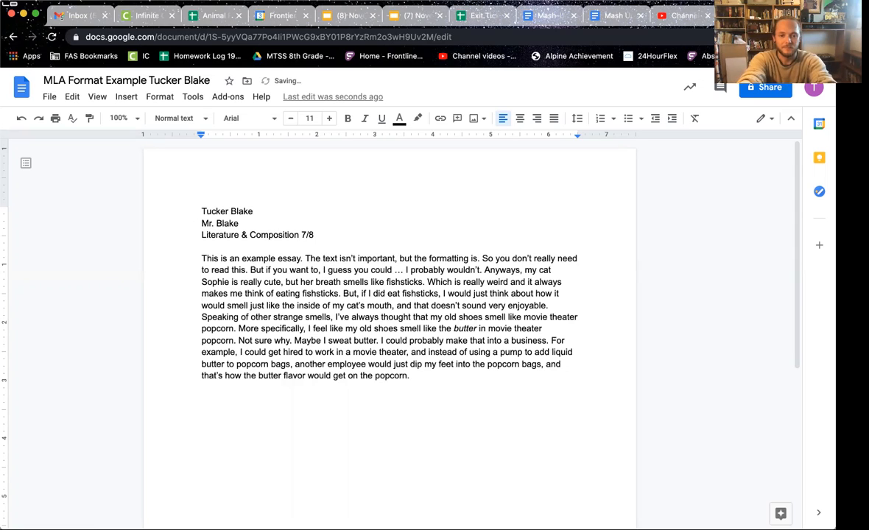
key(Return)
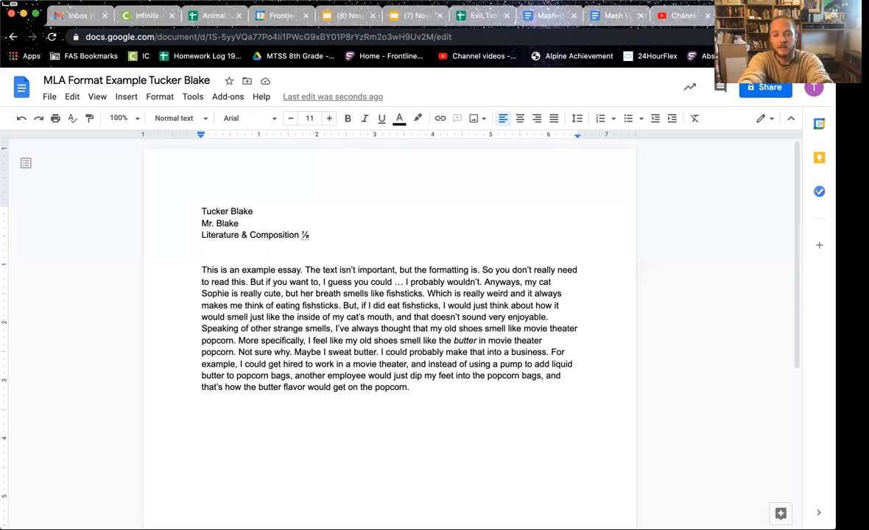
Step: Type '3 December 2020' as the date line and start a new line below it
text(3)
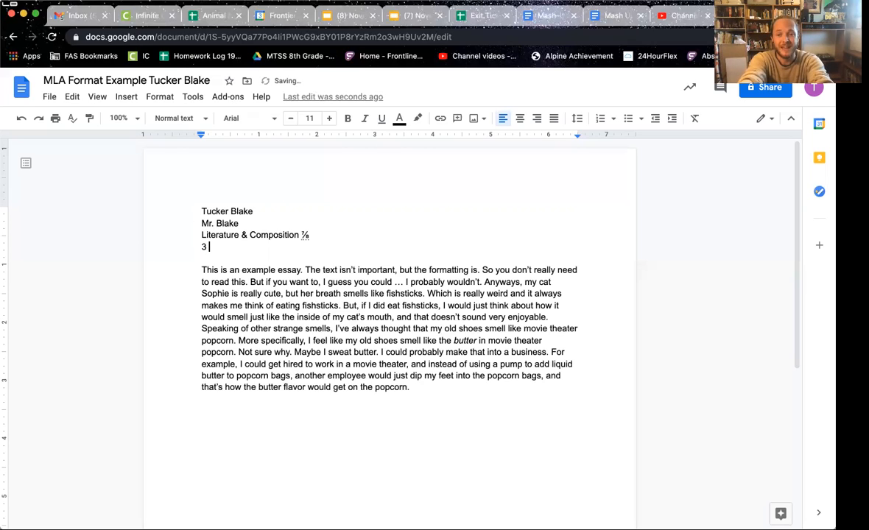
text( December )
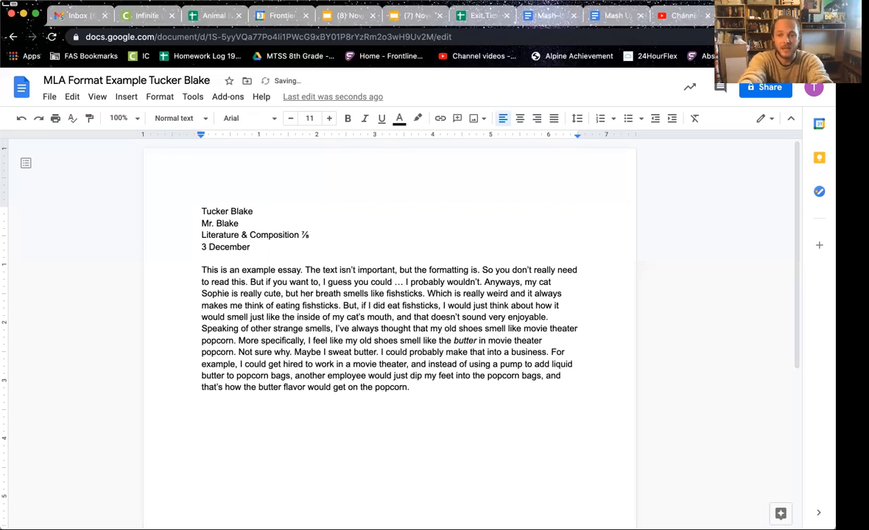
text(2020)
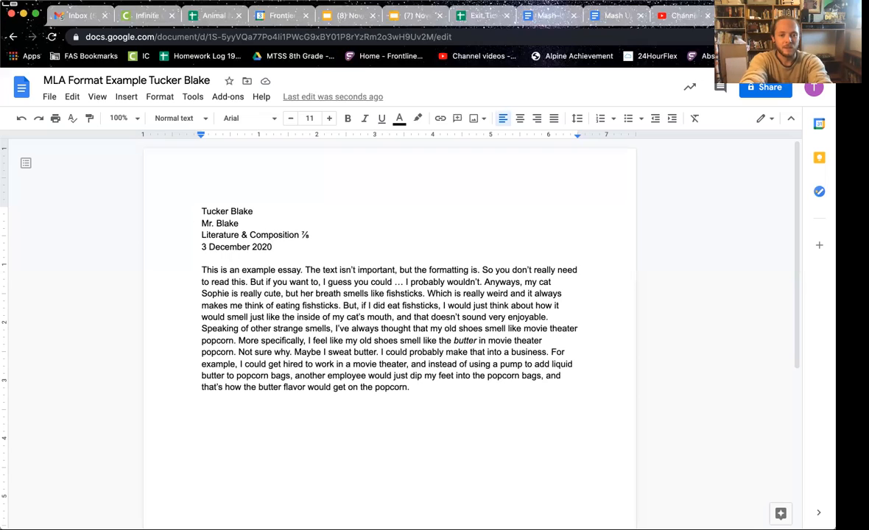
key(Return)
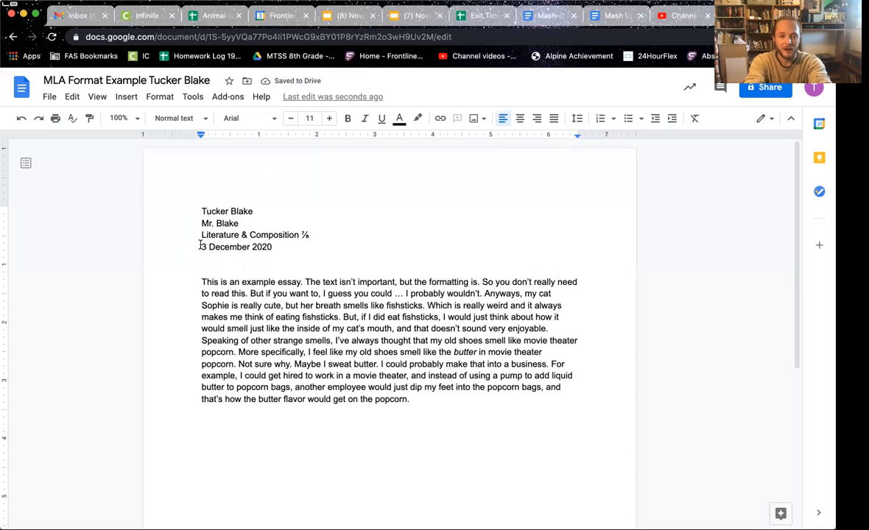
Step: Center the empty line below the date and type the title 'Sensational Smells'
mouse_move(200, 246)
mouse_down()
mouse_move(275, 246)
mouse_move(186, 248)
mouse_move(202, 254)
mouse_up()
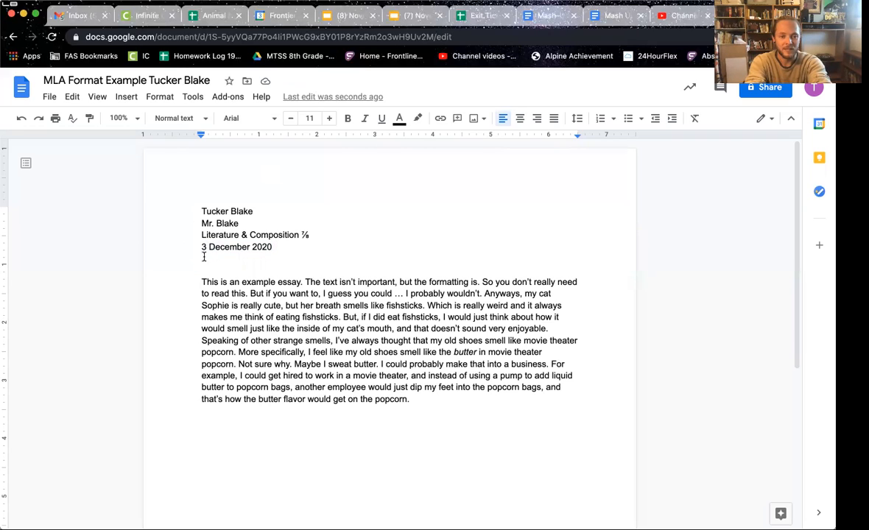
click(210, 257)
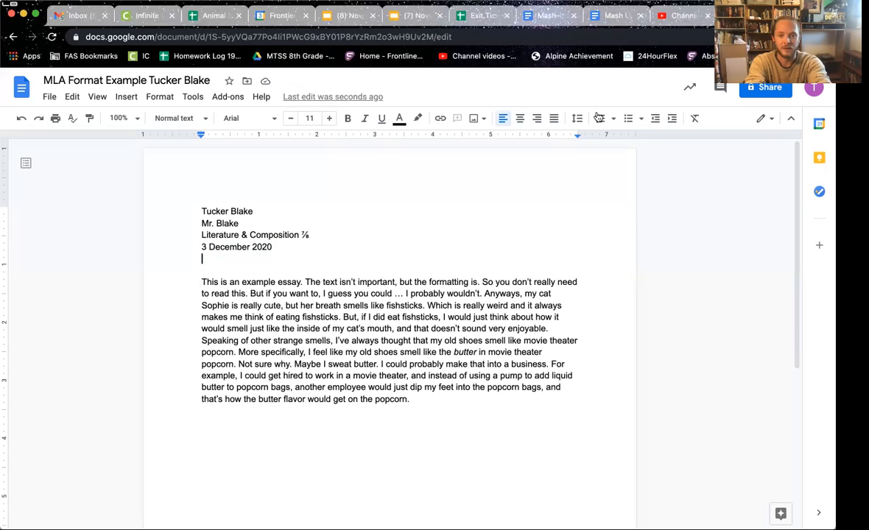
click(519, 121)
text(Creat)
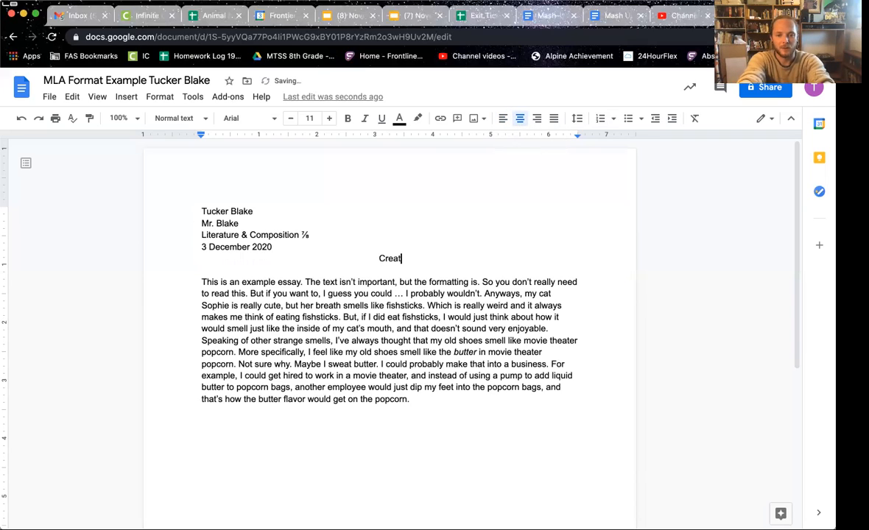
text(ive Title)
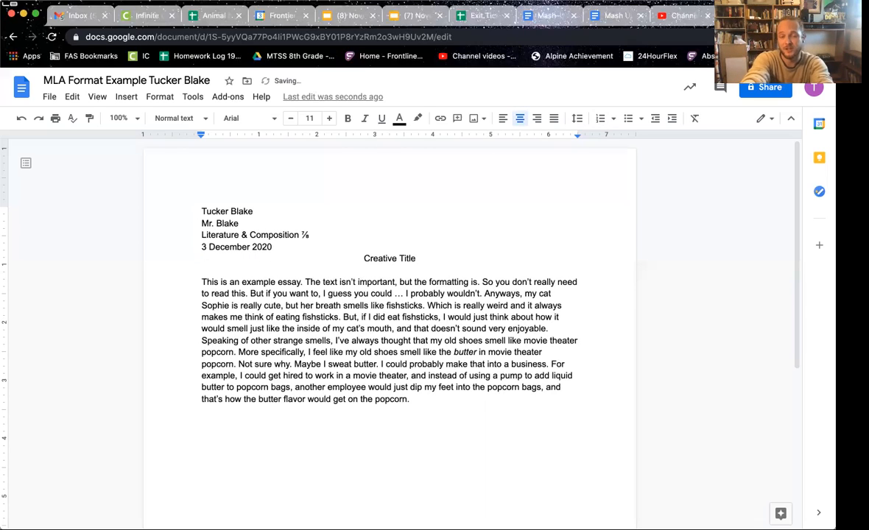
key(BackSpace)
key(BackSpace)
key(BackSpace)
key(BackSpace)
key(BackSpace)
key(BackSpace)
key(BackSpace)
key(BackSpace)
key(BackSpace)
key(BackSpace)
key(BackSpace)
key(BackSpace)
key(BackSpace)
key(BackSpace)
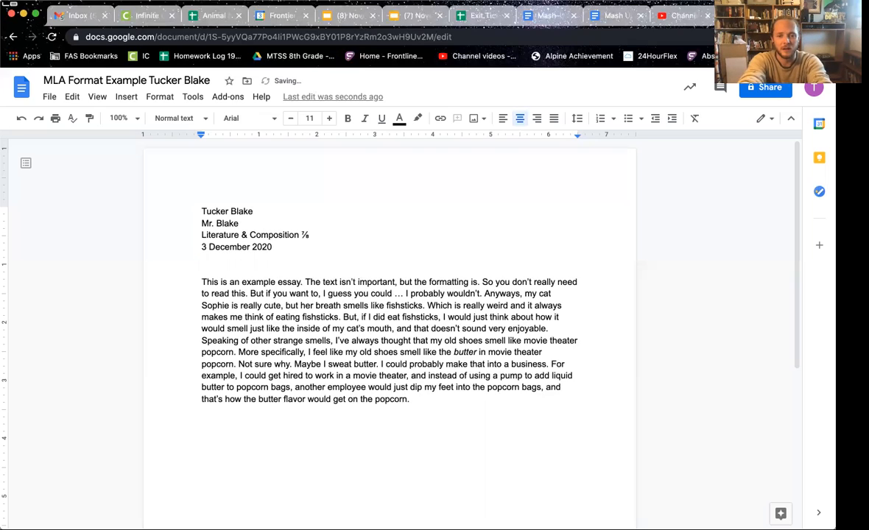
text(Sensa)
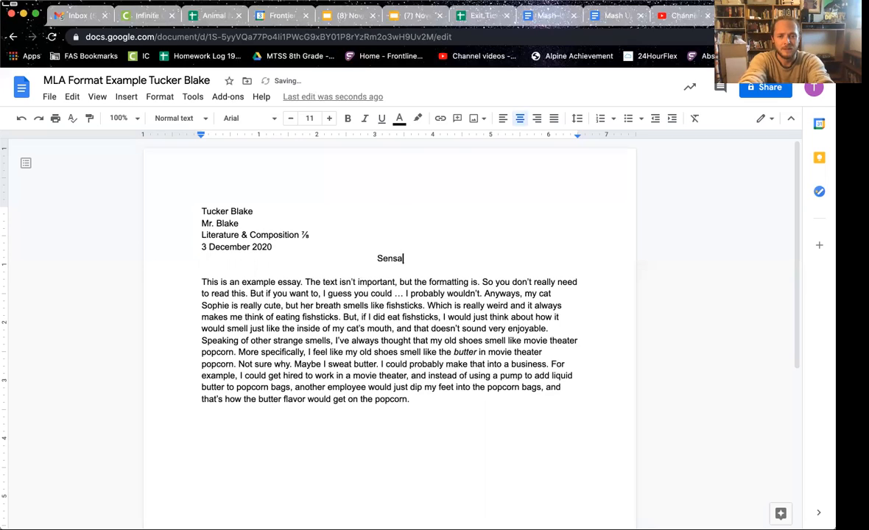
text(tional Smells)
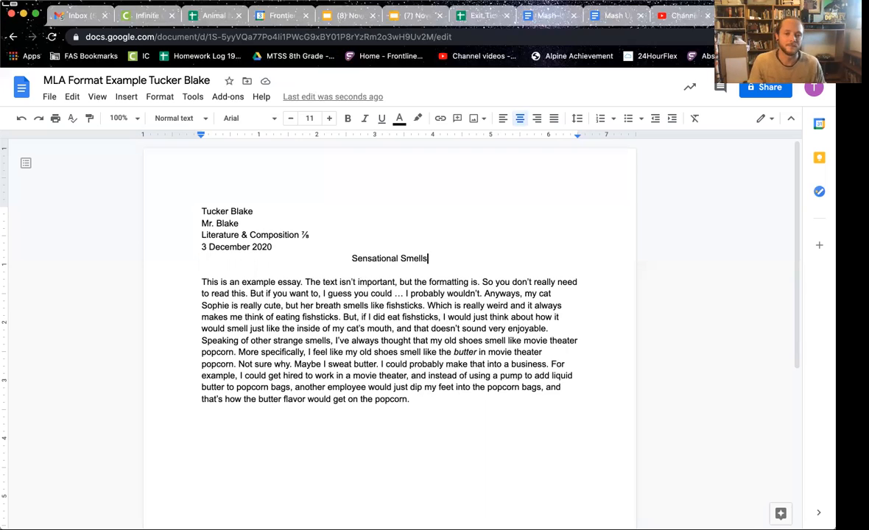
drag(198, 211, 278, 247)
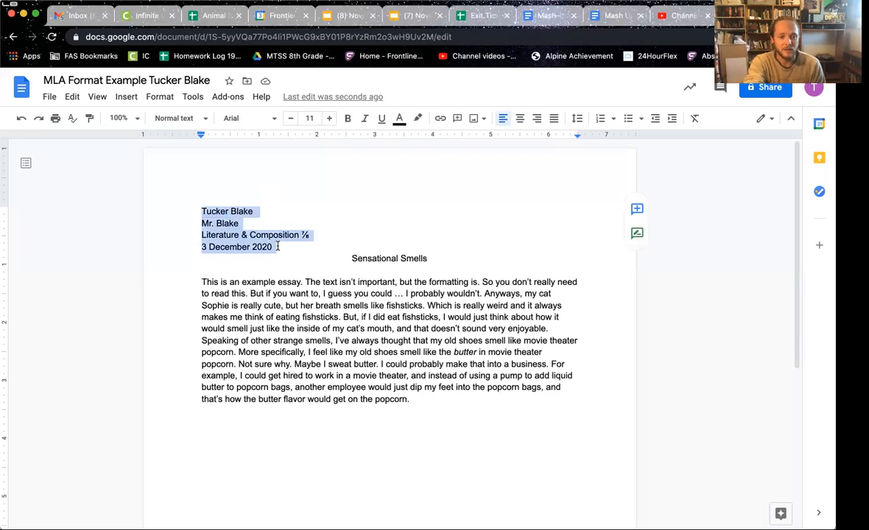
click(278, 247)
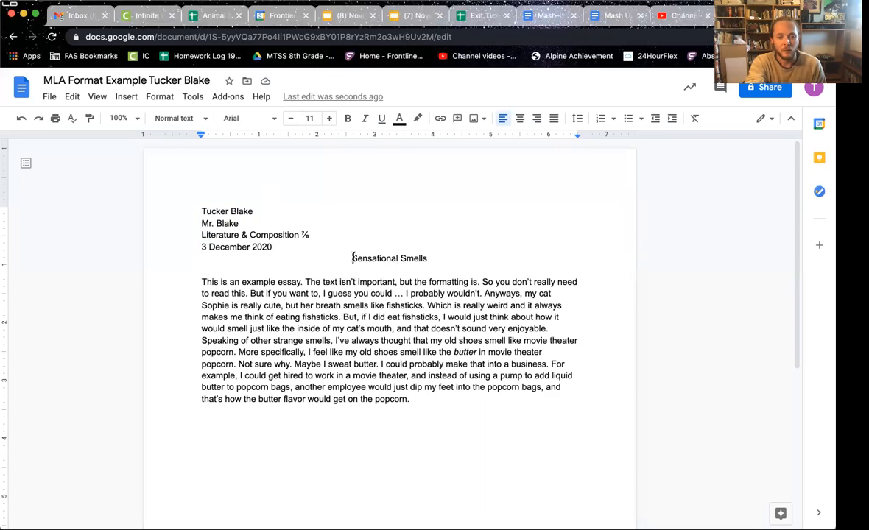
drag(352, 258, 431, 257)
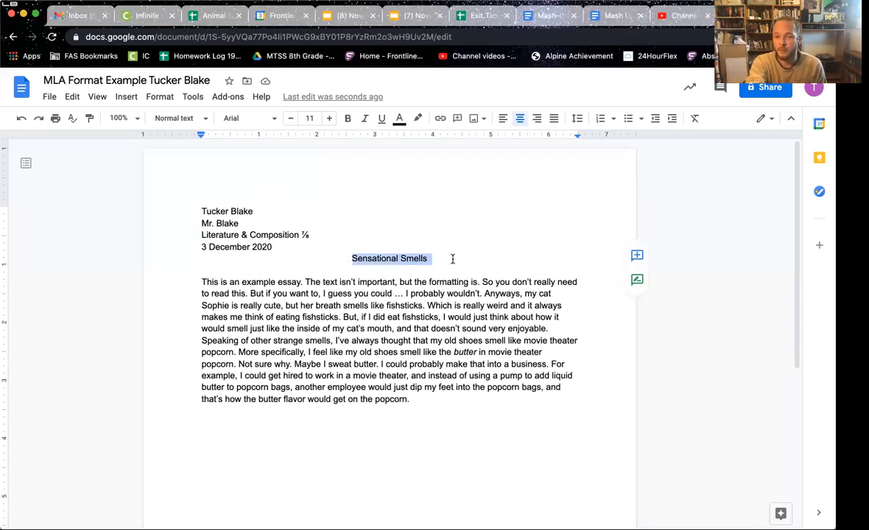
click(450, 259)
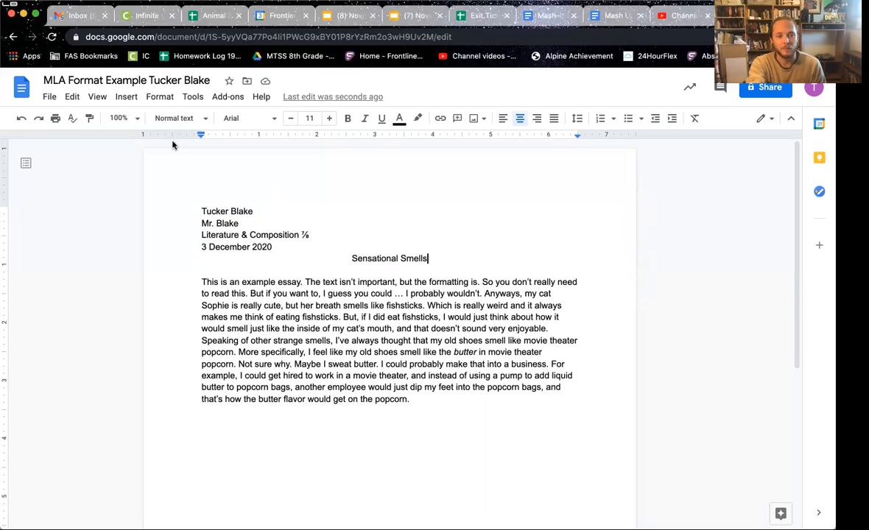
Step: Insert top-right page numbers and type the student's surname before the number in the header
click(127, 98)
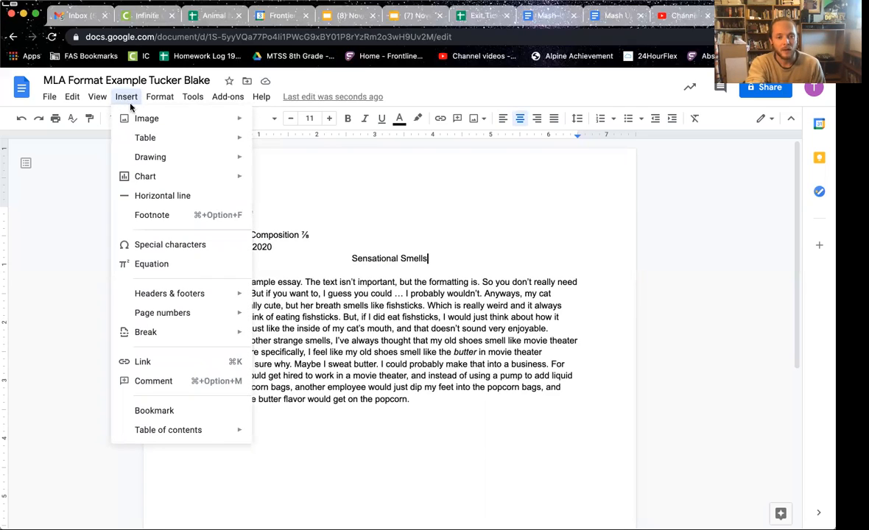
mouse_move(180, 315)
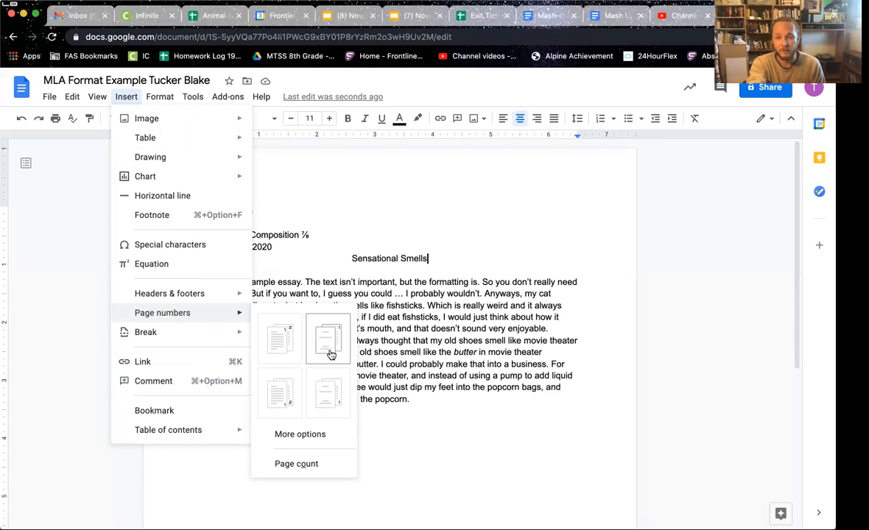
click(283, 337)
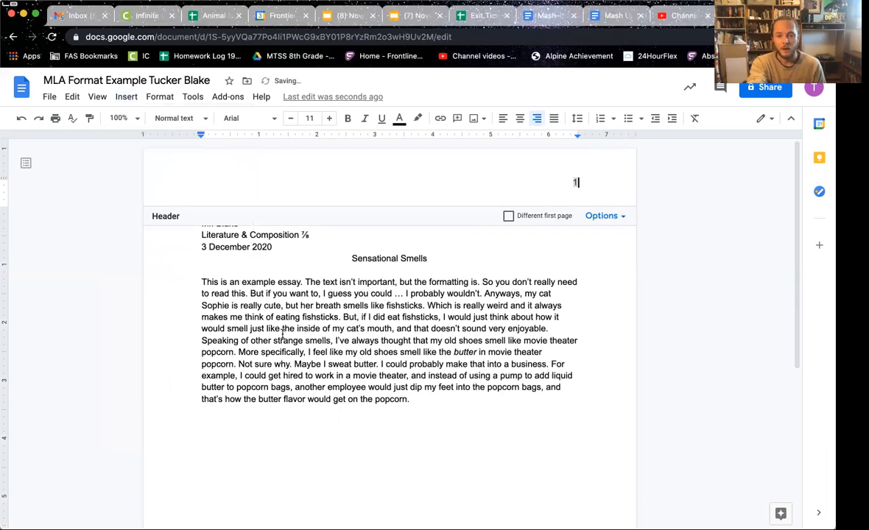
double_click(577, 182)
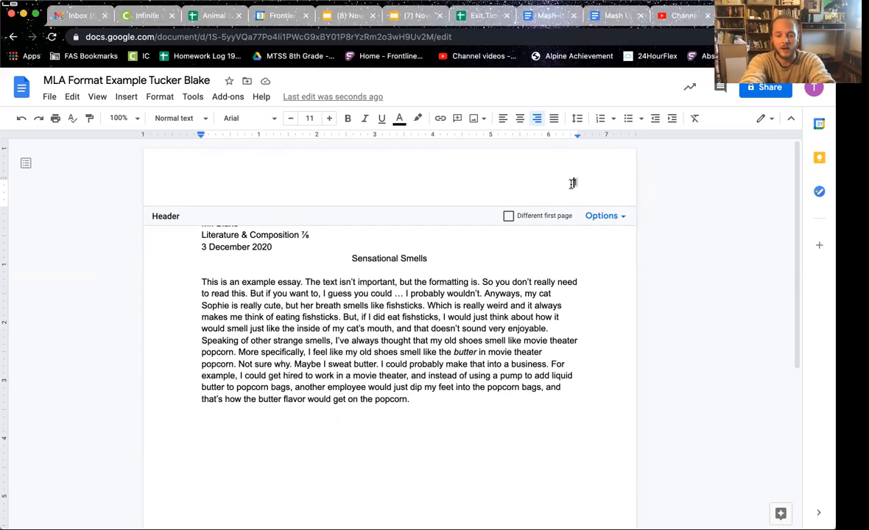
text(Blake 1)
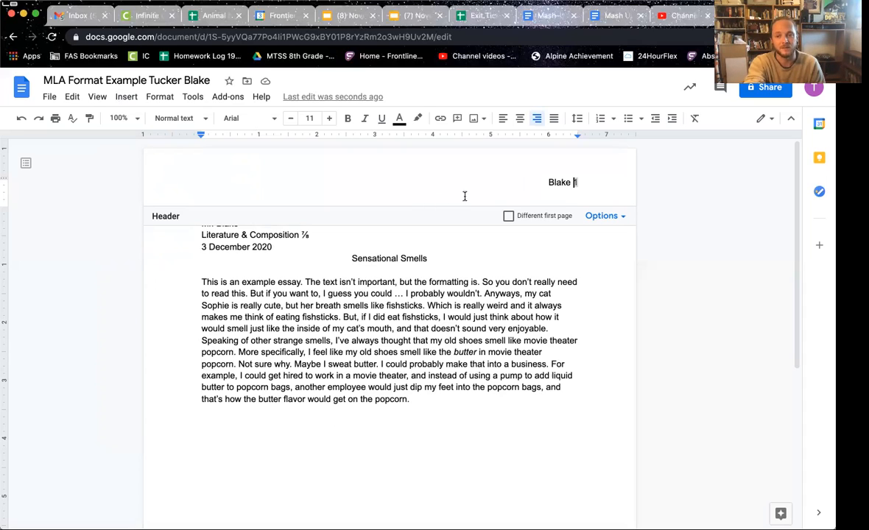
Step: Reapply top-right page numbering, then set the header name and number to Times New Roman 12
click(127, 97)
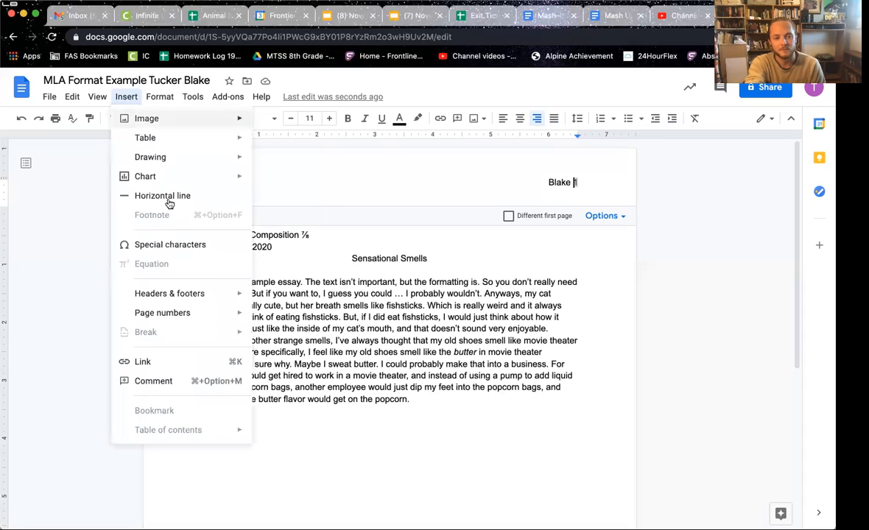
mouse_move(175, 317)
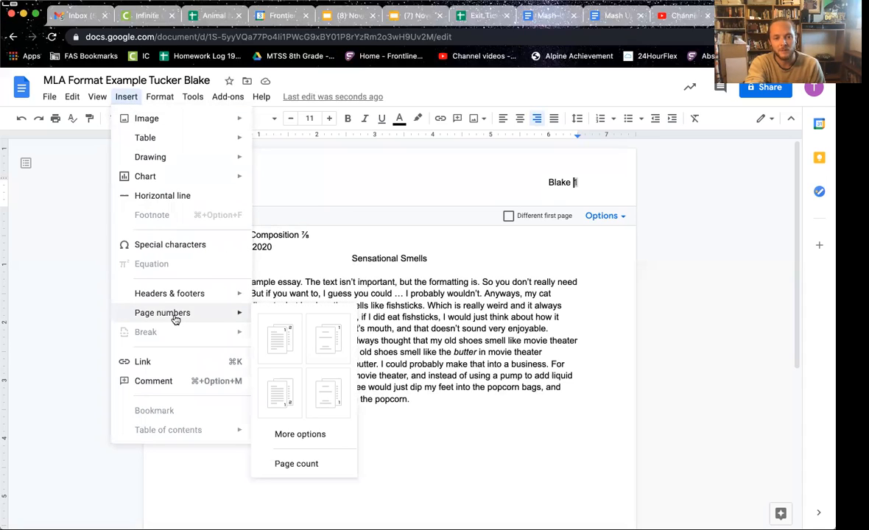
click(277, 339)
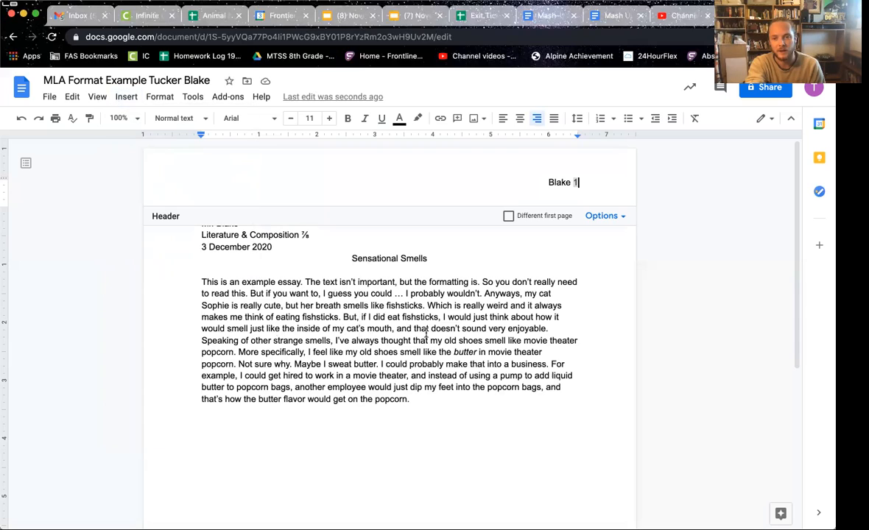
triple_click(511, 185)
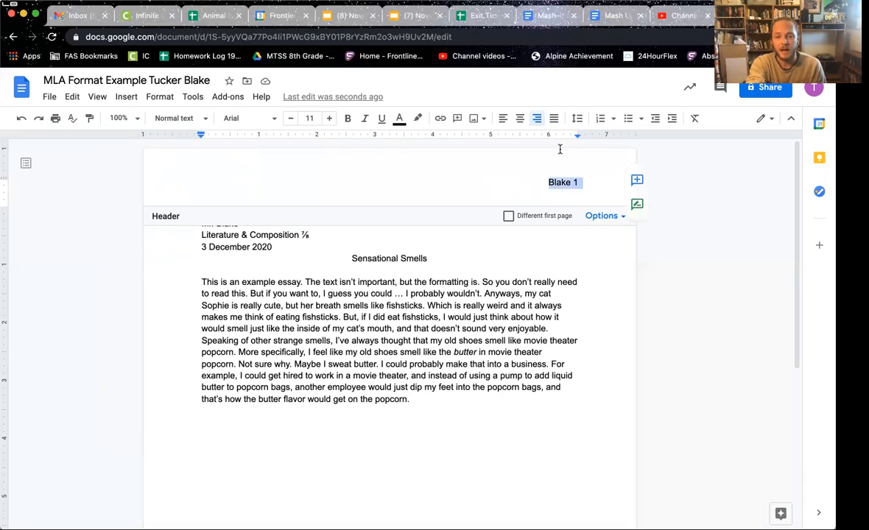
click(255, 120)
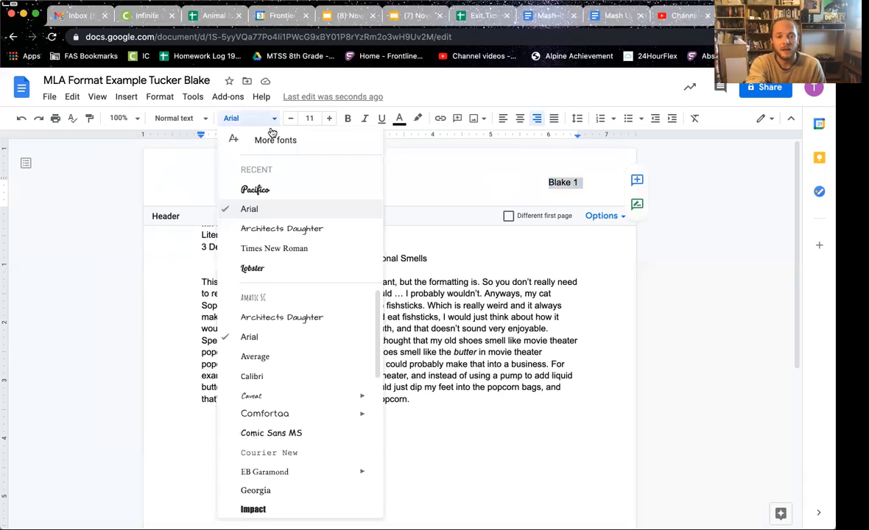
click(261, 249)
click(328, 119)
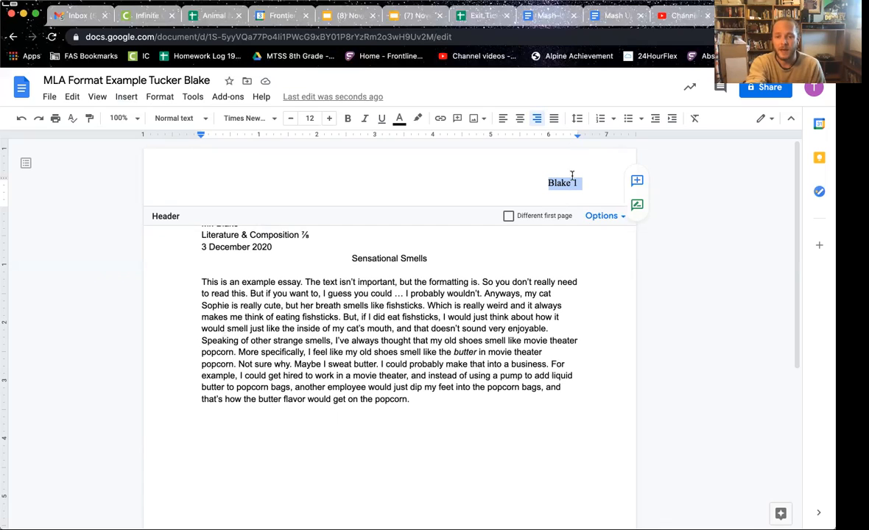
click(403, 364)
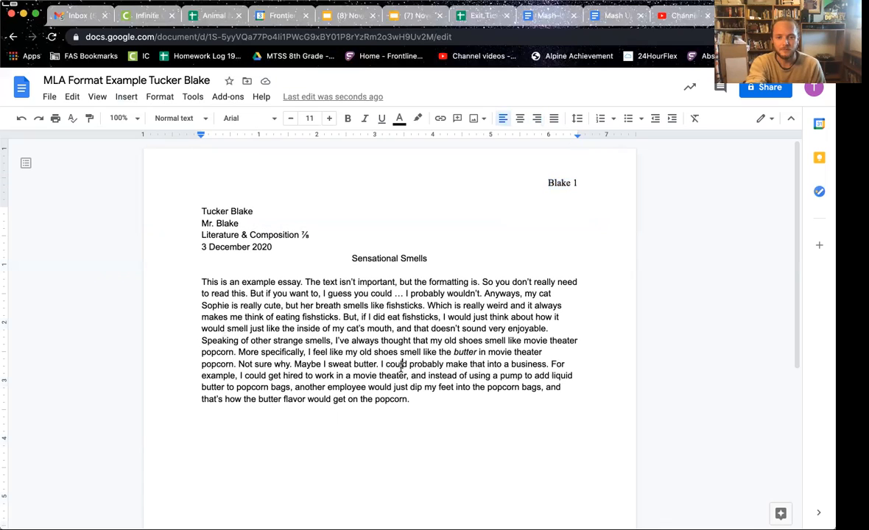
Step: Check the header text, return to the body, and select all the essay text
double_click(567, 181)
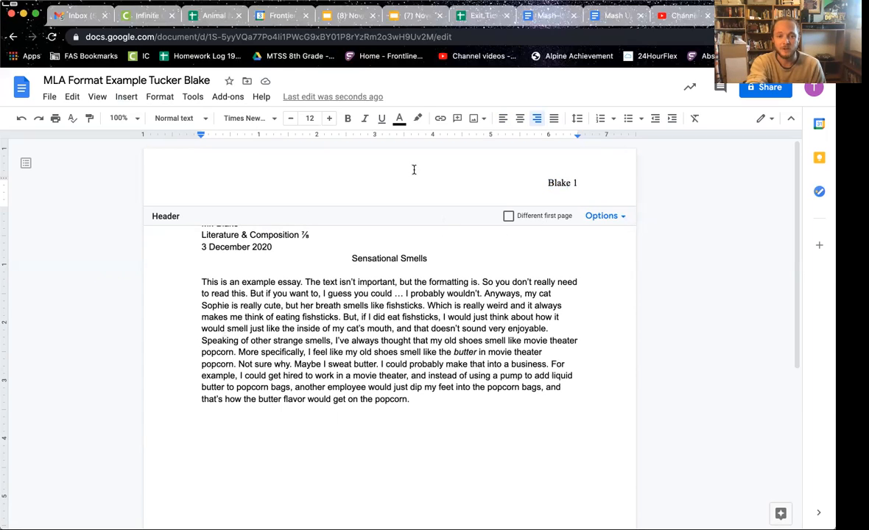
click(547, 183)
drag(547, 183, 592, 182)
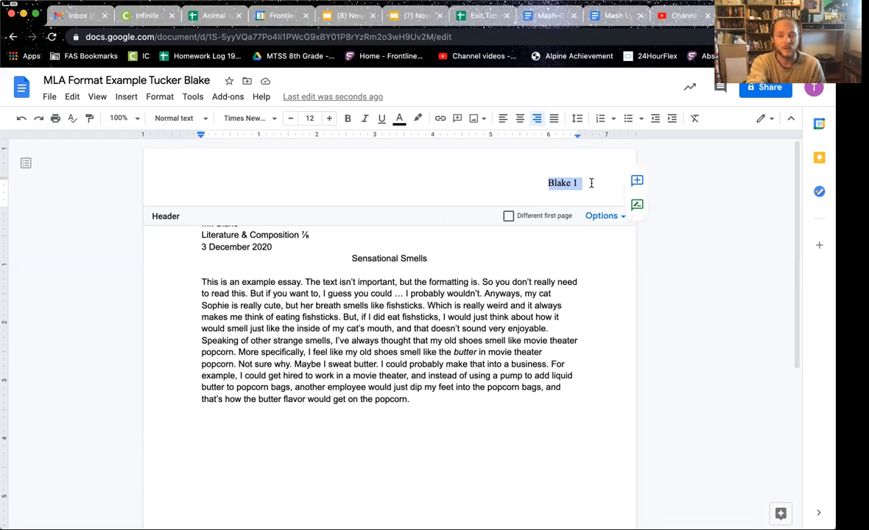
key(Escape)
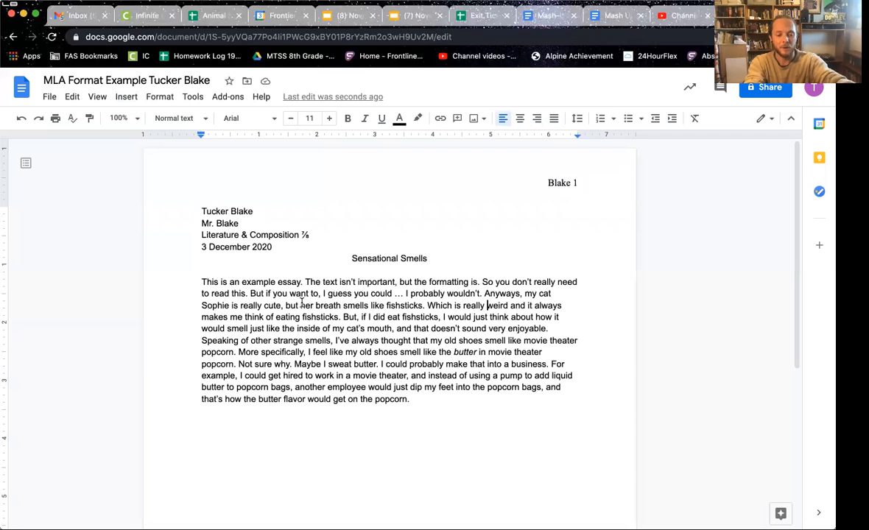
key(ctrl+a)
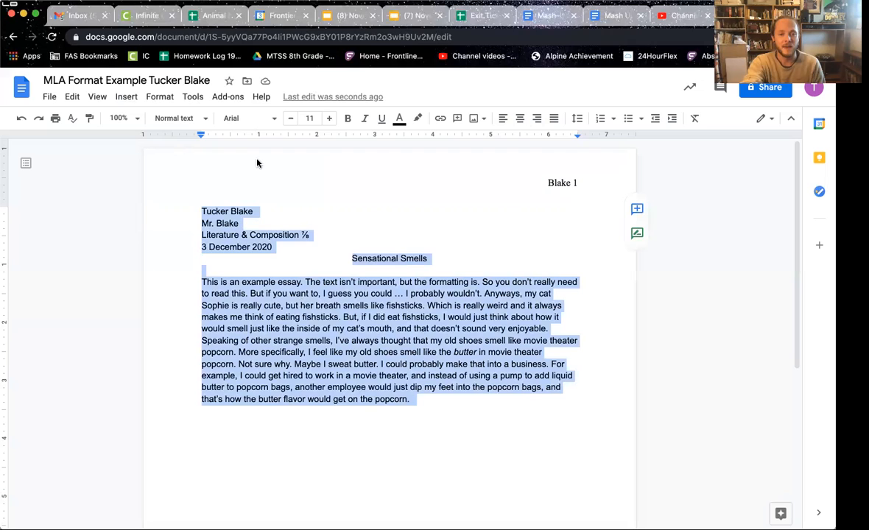
Step: Apply Times New Roman at size 12 to the heading, title and essay body
click(274, 118)
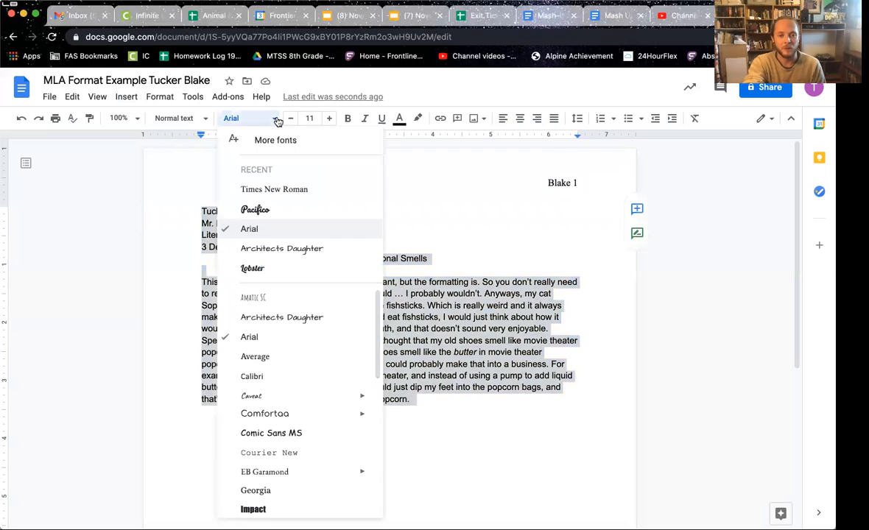
click(279, 190)
click(330, 120)
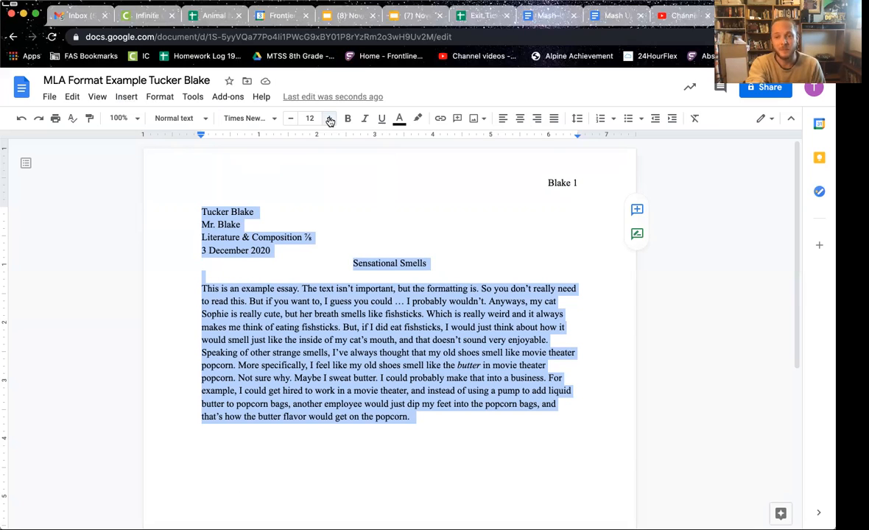
Step: Set the line spacing of all the essay text to Double
click(157, 97)
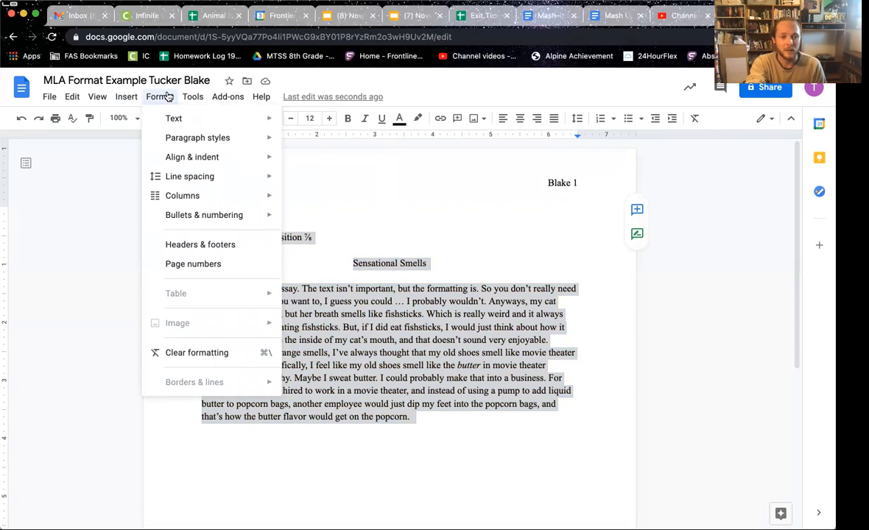
mouse_move(191, 174)
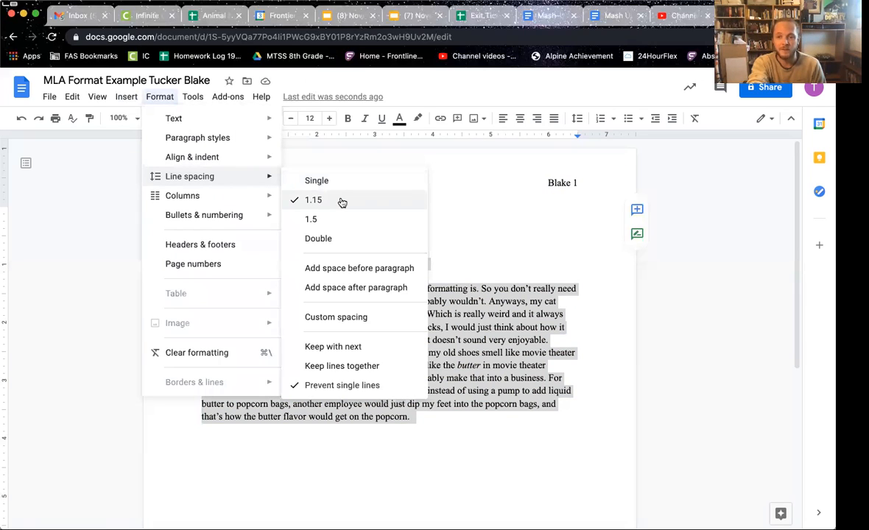
click(326, 238)
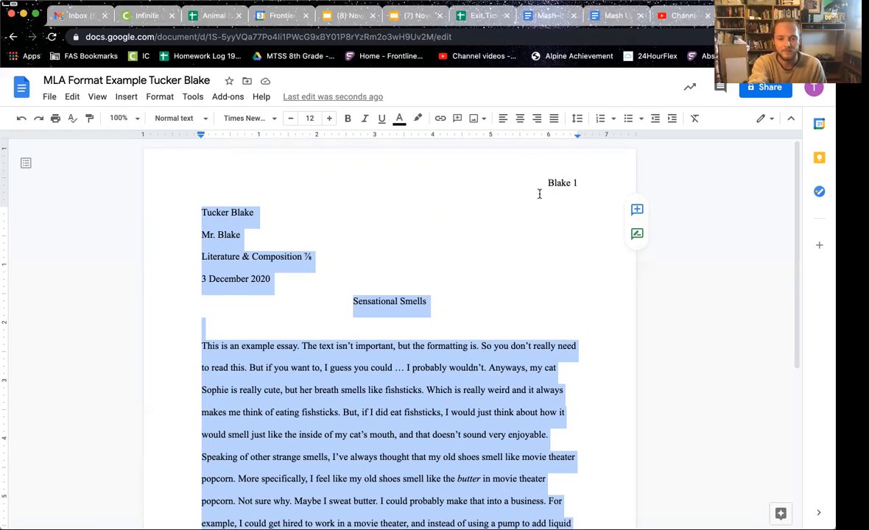
click(481, 367)
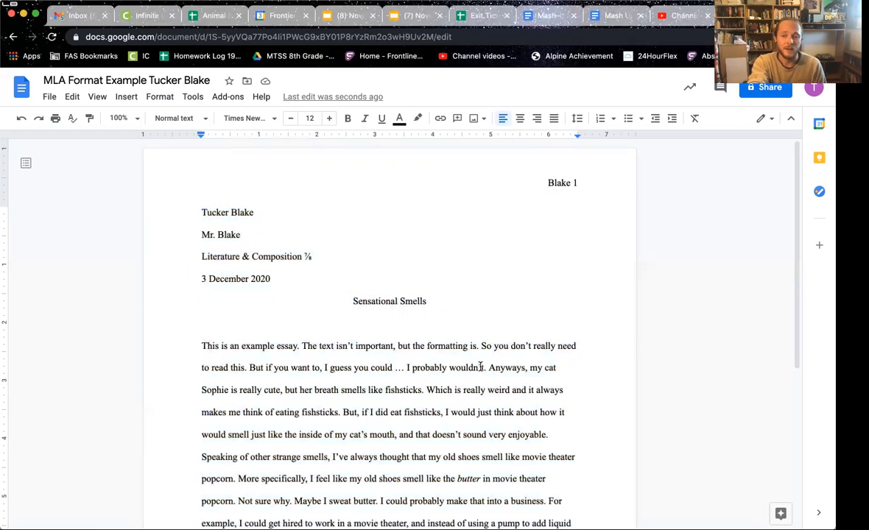
scroll(481, 367, down, 3)
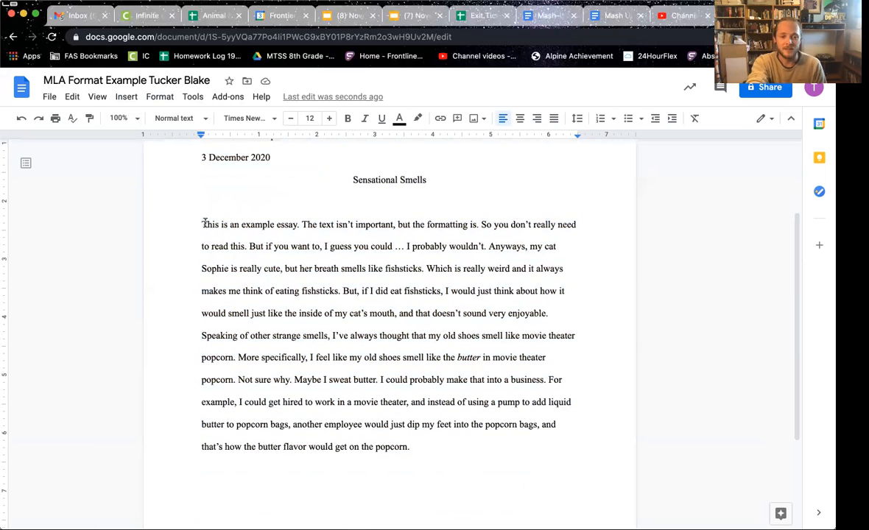
click(201, 224)
shift+click(442, 442)
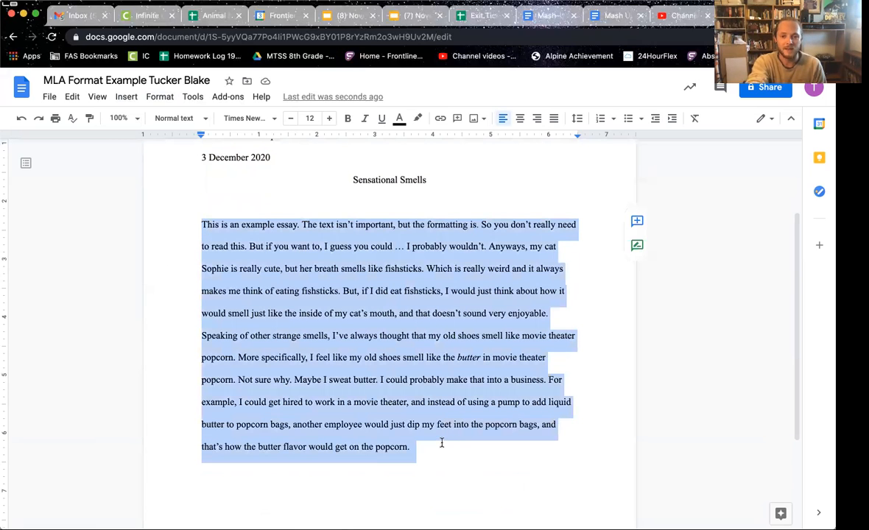
click(520, 123)
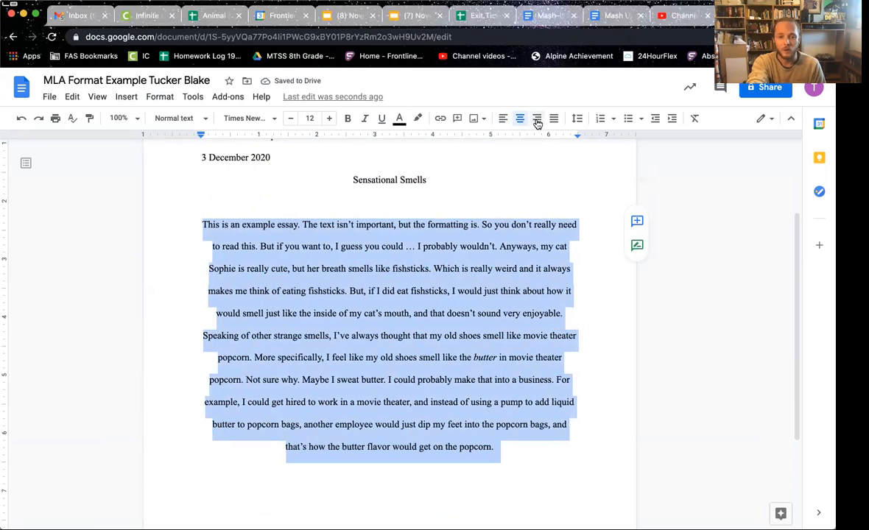
click(537, 120)
click(553, 120)
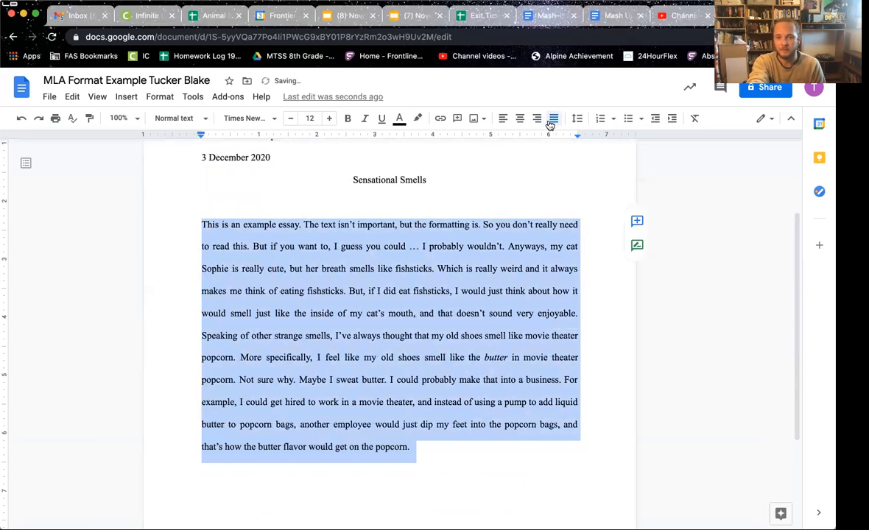
click(502, 120)
click(425, 313)
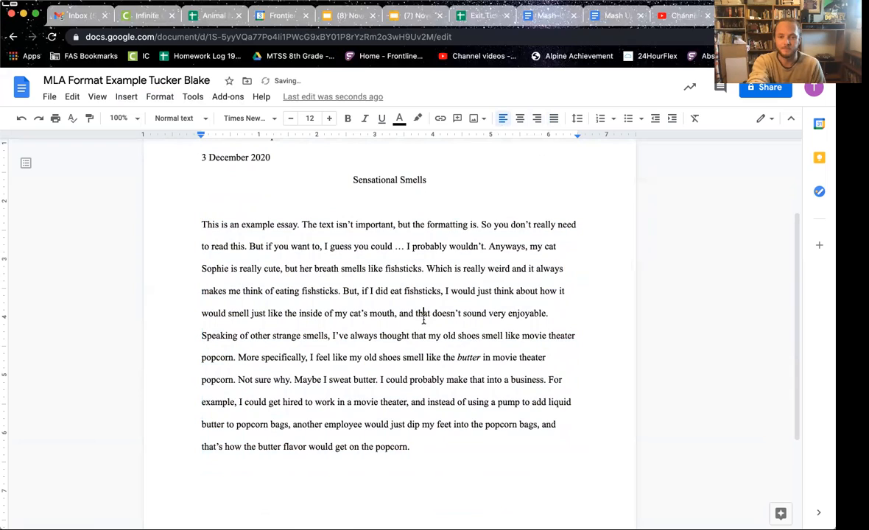
click(201, 224)
Step: Tab-indent the paragraph's first line and delete the blank line under the title
key(Tab)
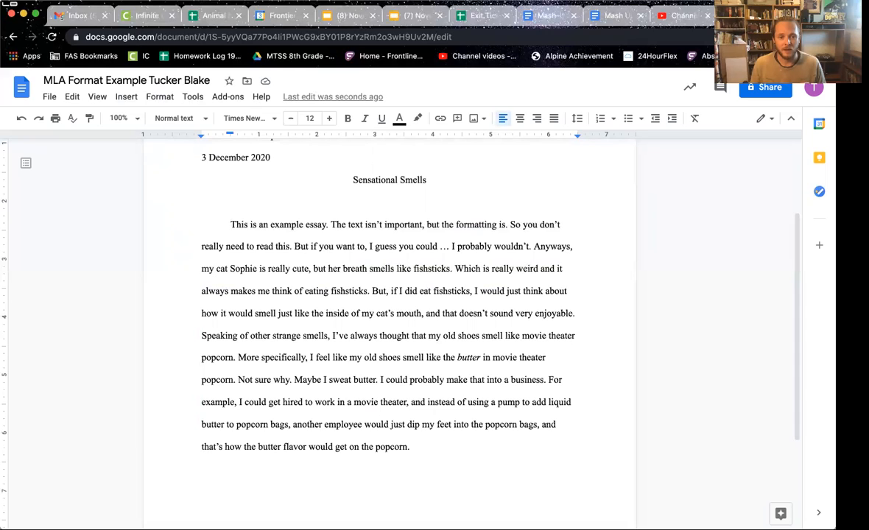
double_click(392, 204)
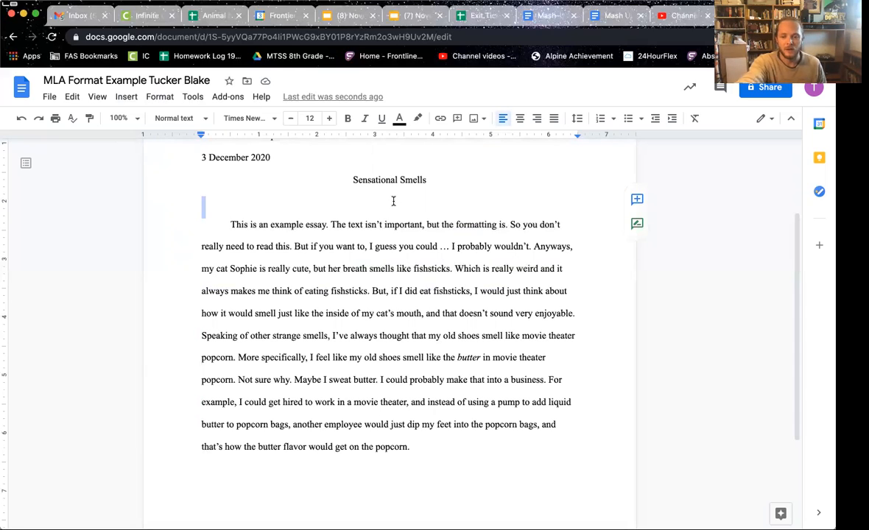
key(BackSpace)
scroll(390, 234, up, 3)
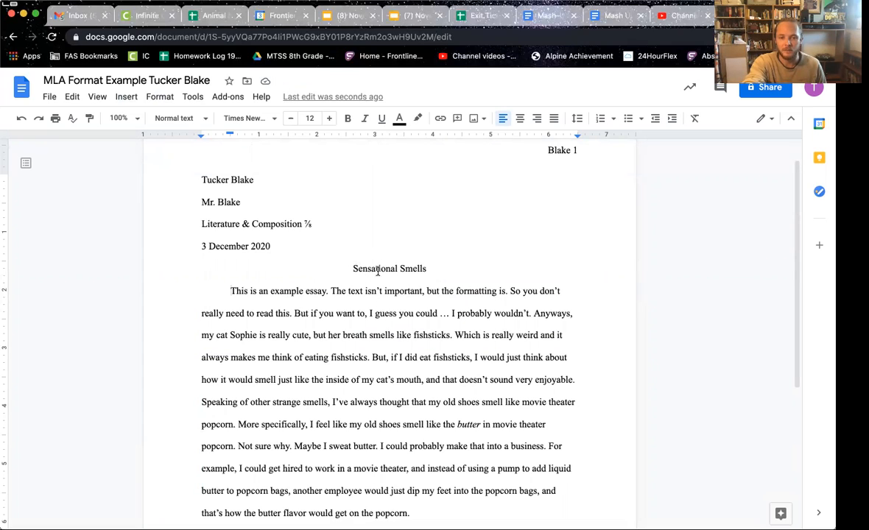
scroll(379, 374, down, 3)
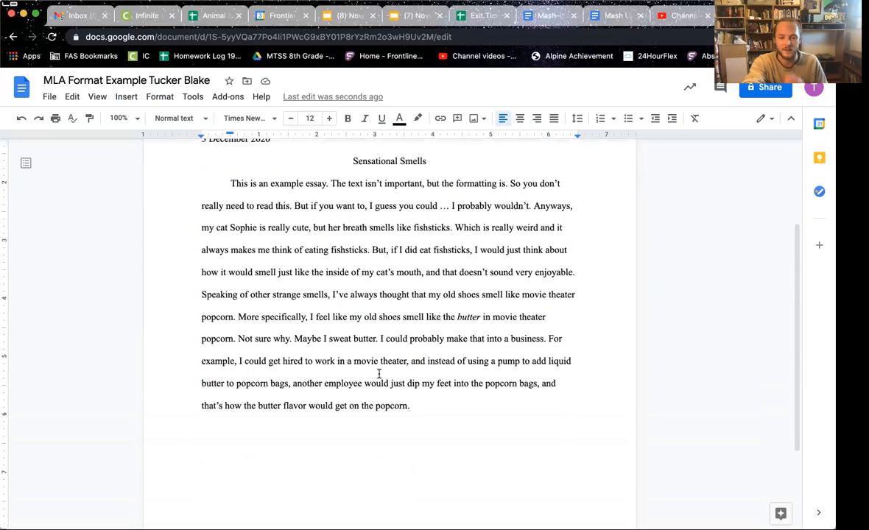
click(431, 405)
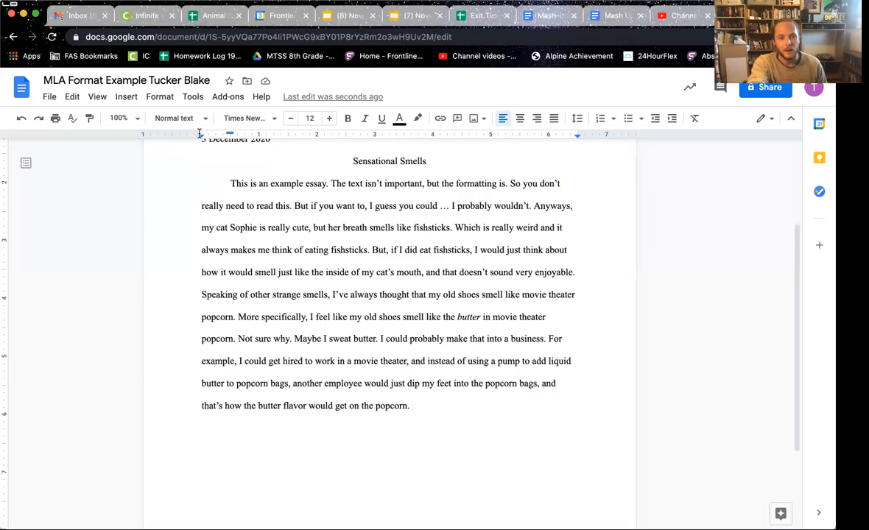
Step: Insert a page break after the essay's last paragraph to start page two
click(126, 97)
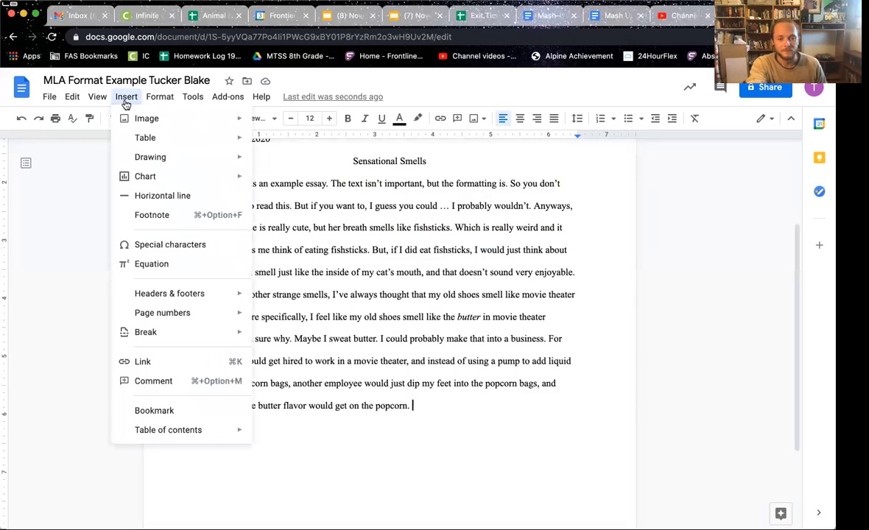
mouse_move(167, 335)
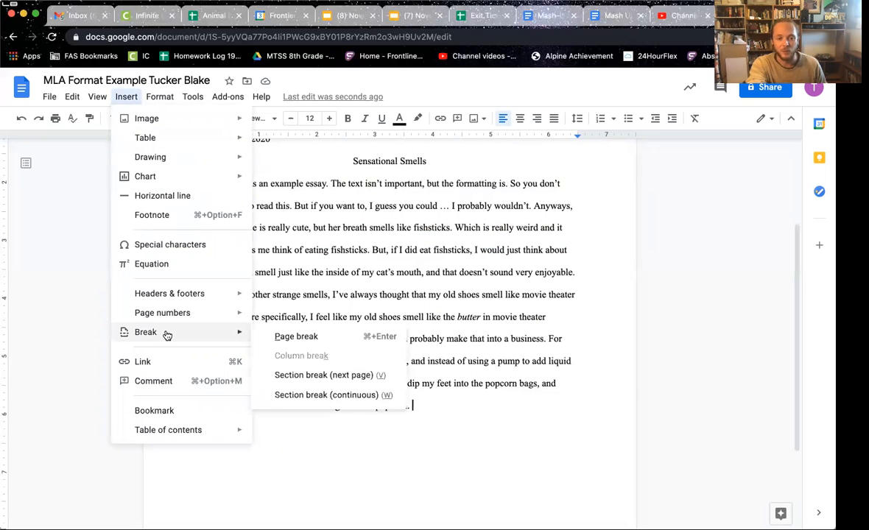
click(305, 339)
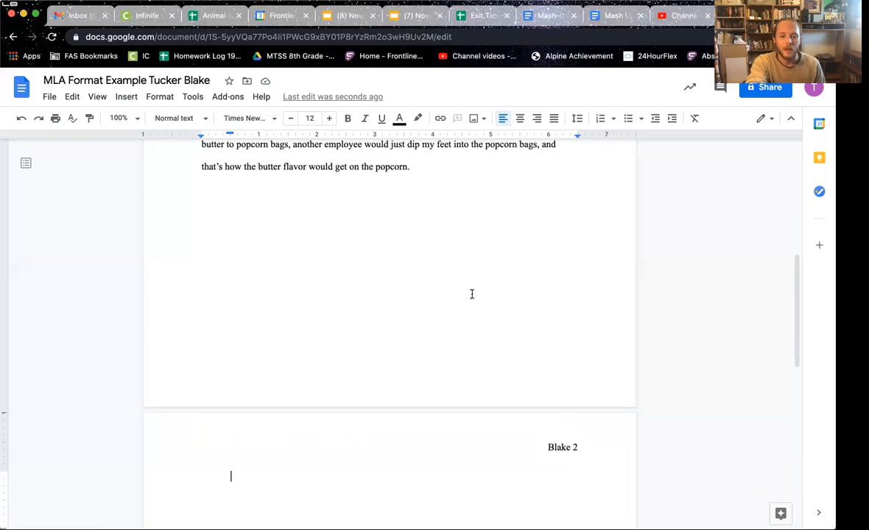
Step: Add a centred 'Works Cited' heading, then left-align the line below it
click(520, 123)
text(Works Cited)
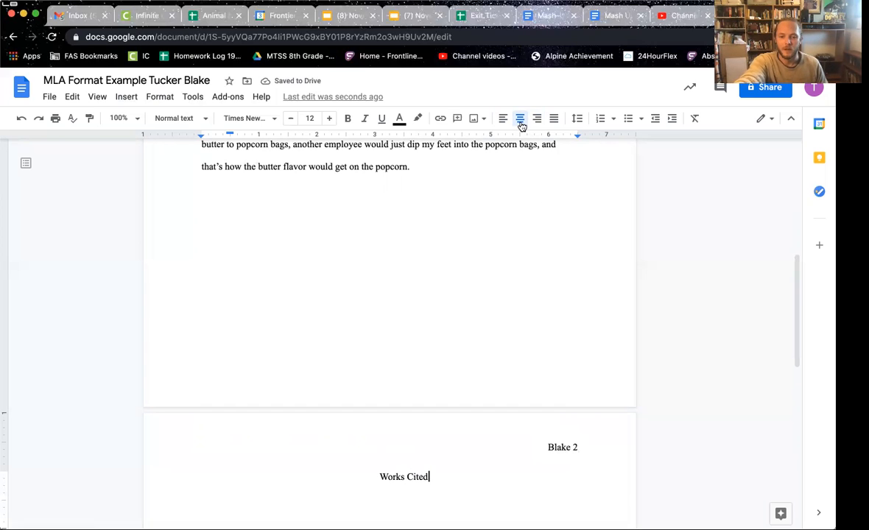
key(Return)
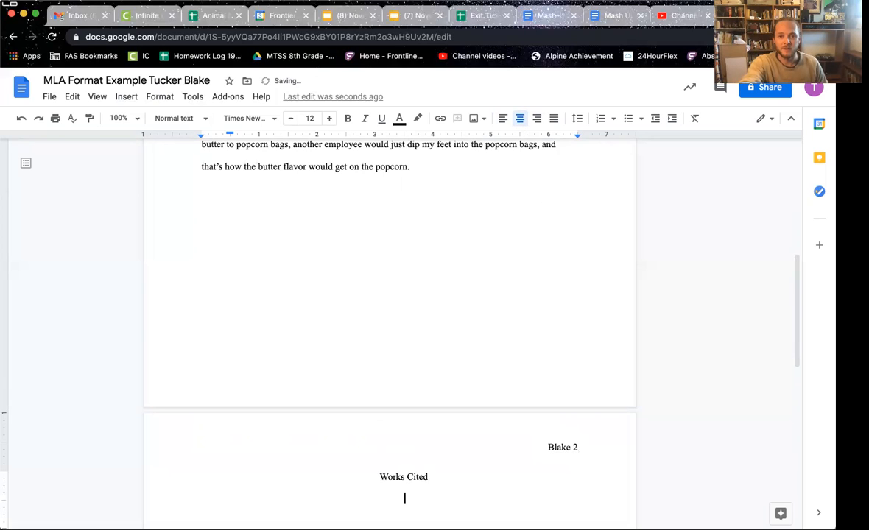
click(503, 125)
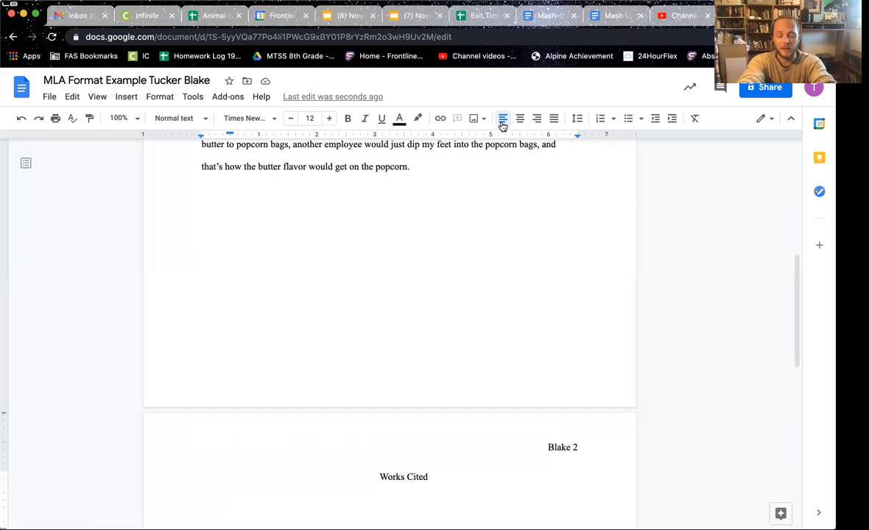
Step: Type the book citation template 'Author's Last, Author's First. Title of Book. Publication Location, Publisher, Publication Date.' with the title italicised
text(Author's La)
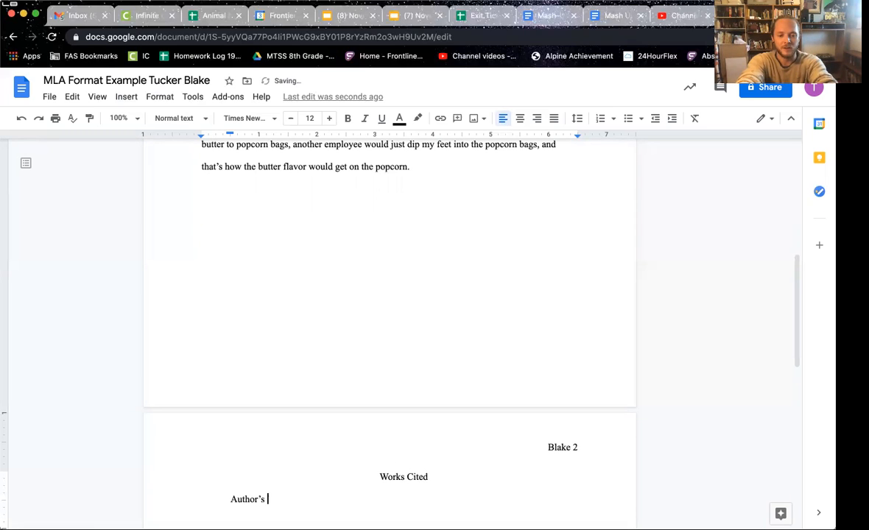
text(st, Author)
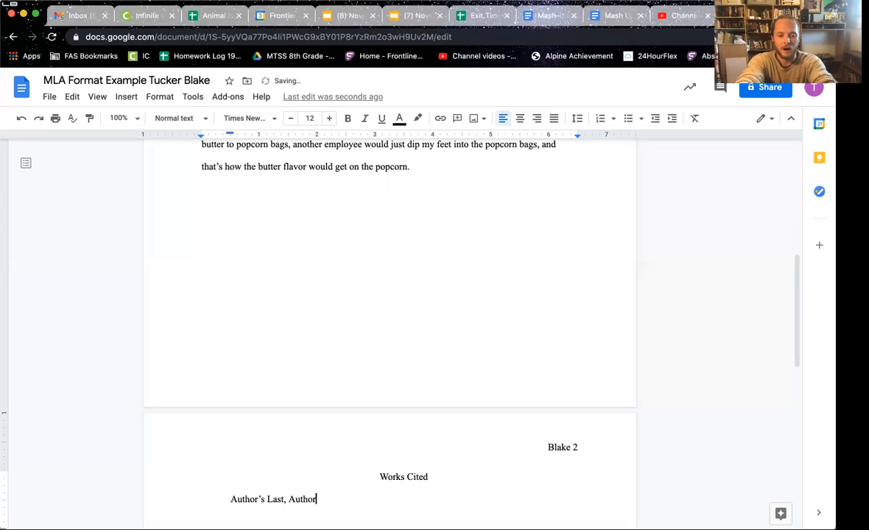
text('s First.)
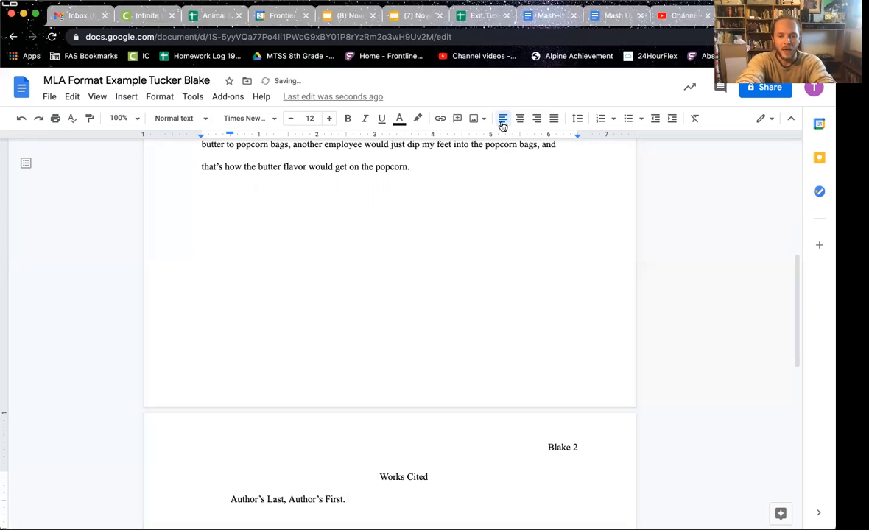
key(ctrl+i)
text(Title of Book)
key(ctrl+i)
text(. )
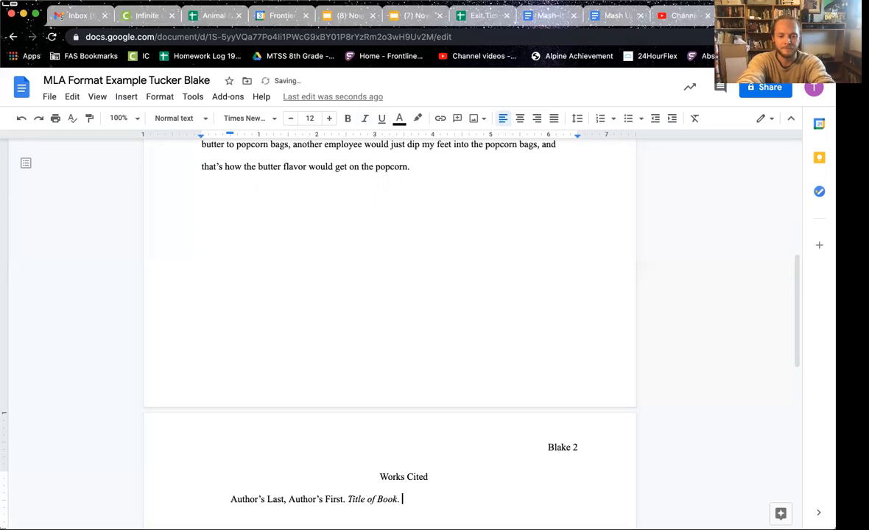
text(Publication Lovation)
key(BackSpace)
key(BackSpace)
key(BackSpace)
key(BackSpace)
key(BackSpace)
key(BackSpace)
text(cation)
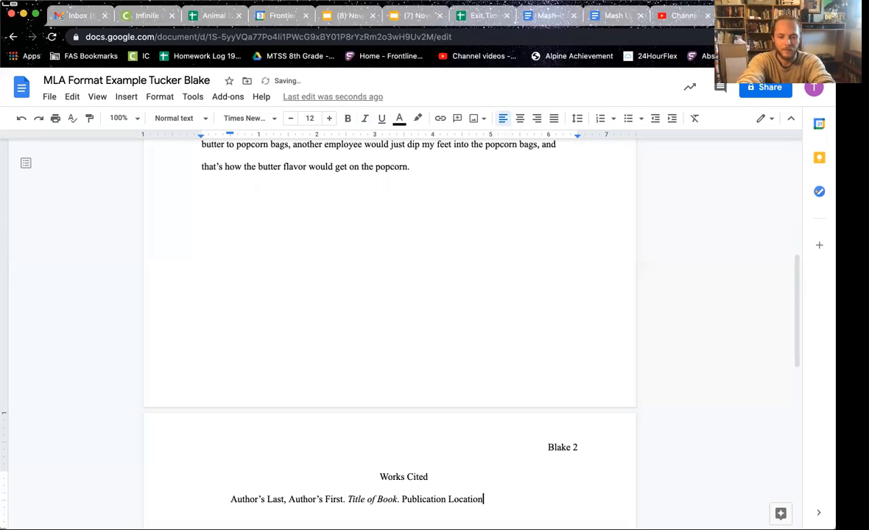
text(, Publis)
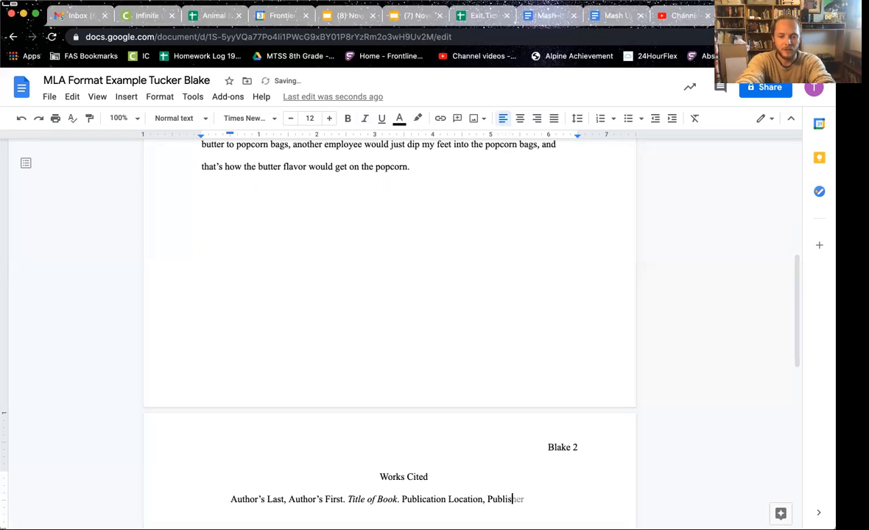
text(her, Publica)
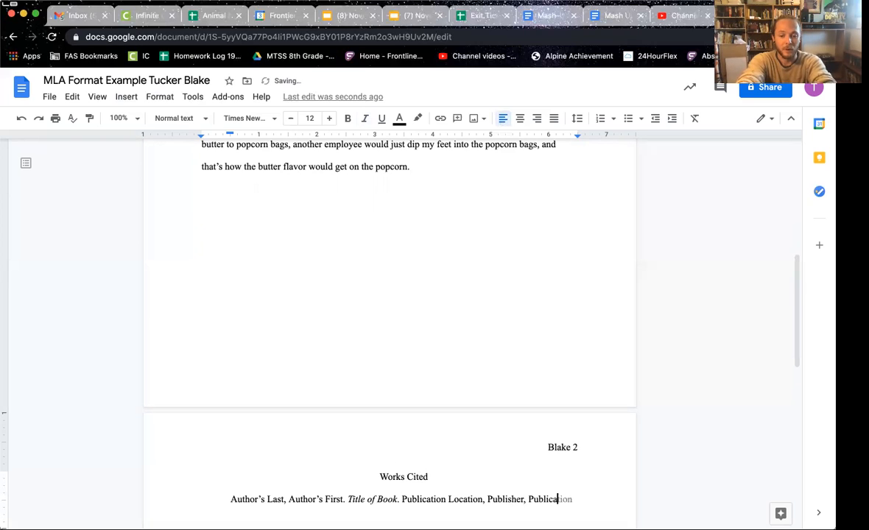
text(tion Date.)
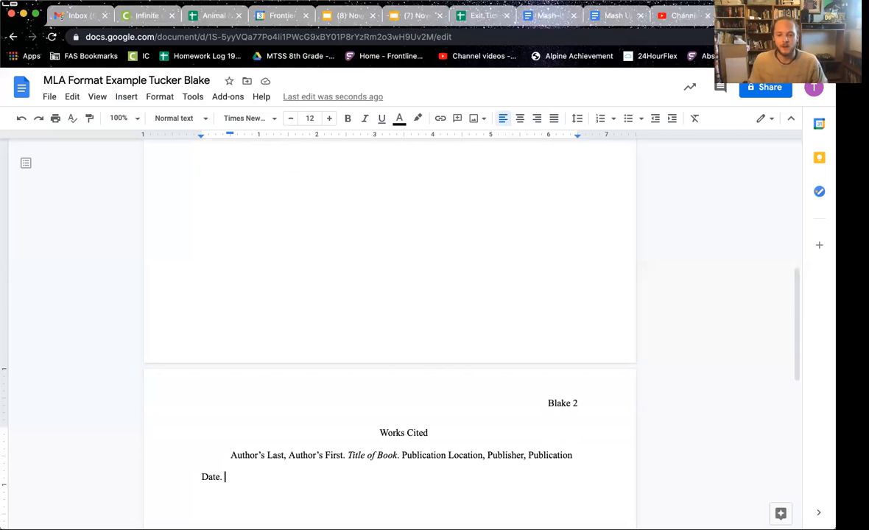
Step: Add the citation for italicised Animal Farm: New York, Signet Classics, 1996
key(Return)
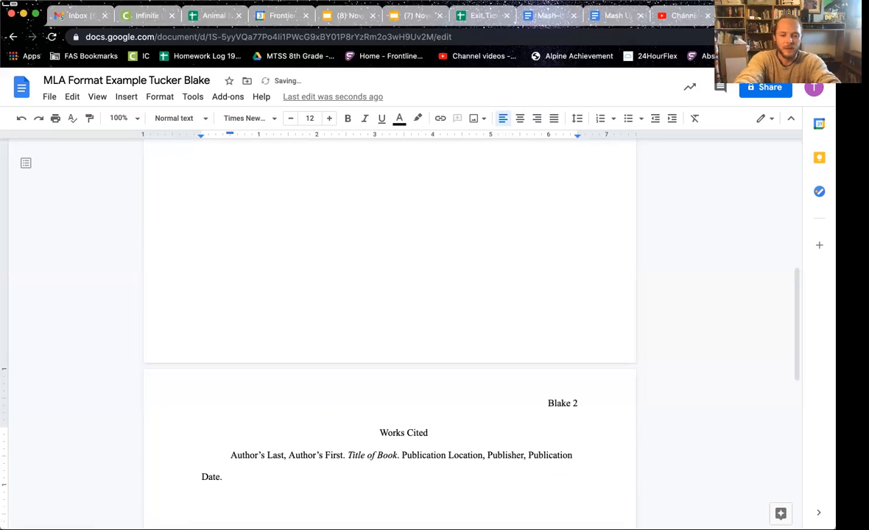
text(Orwell, George.)
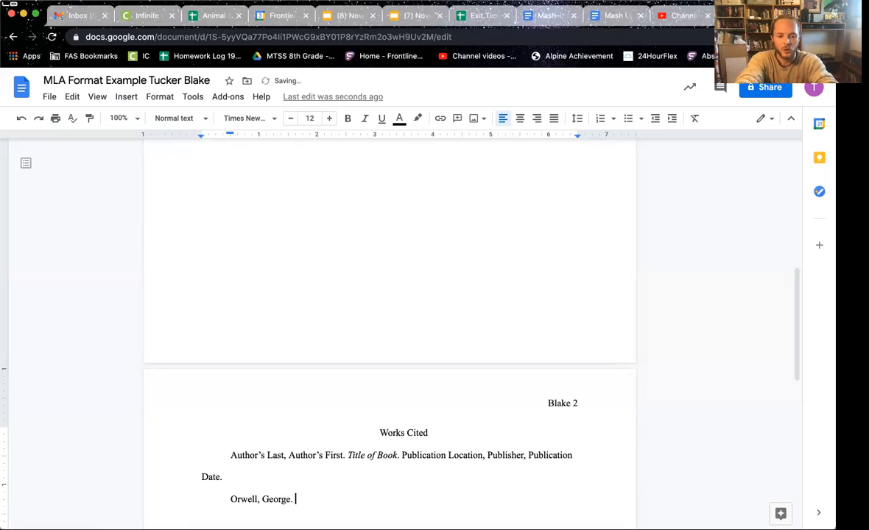
key(super+i)
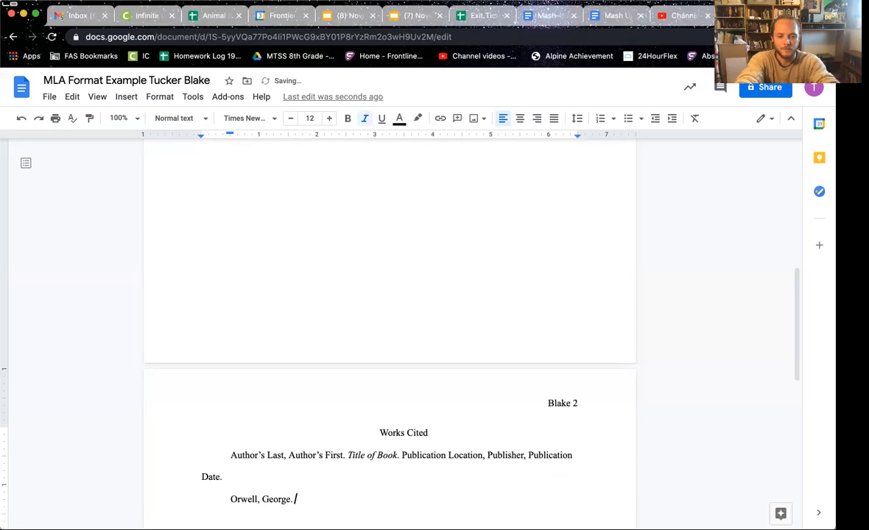
text(Animal Farm)
key(super+i)
text(. )
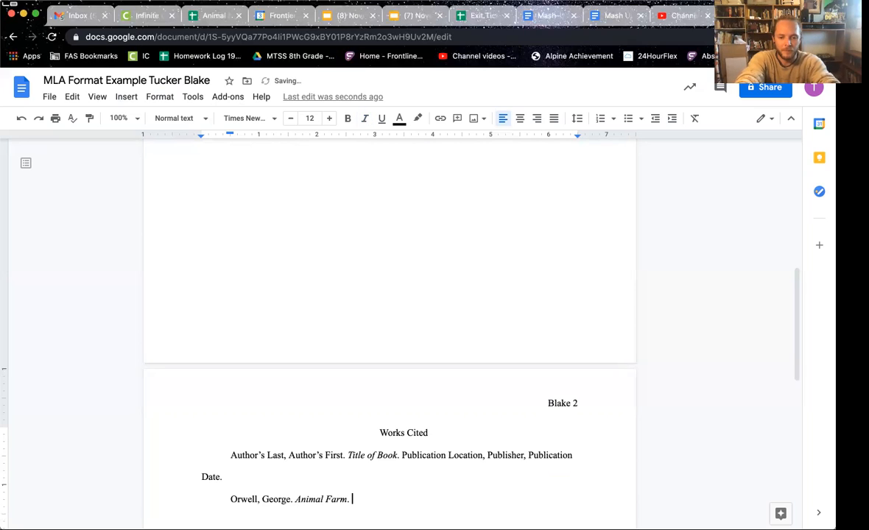
text(New Yor)
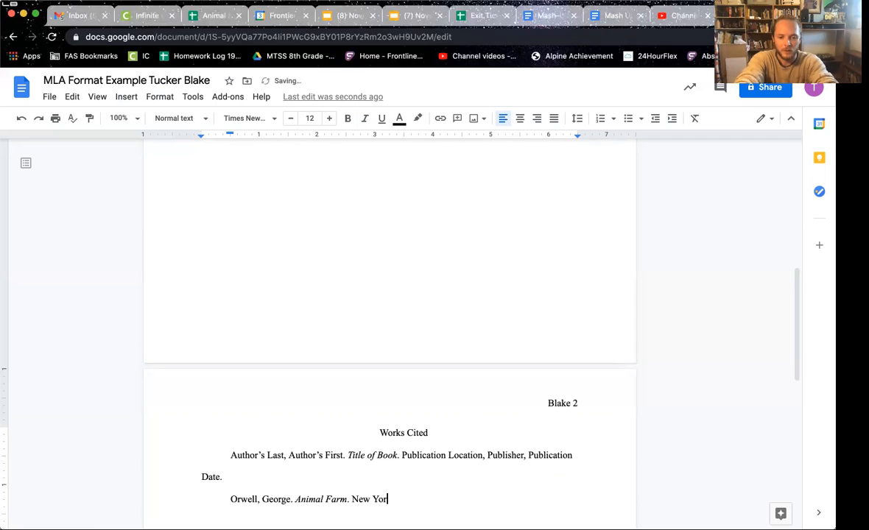
text(k, Signet Cl)
key(BackSpace)
key(BackSpace)
key(BackSpace)
text(s)
key(BackSpace)
text(Cla)
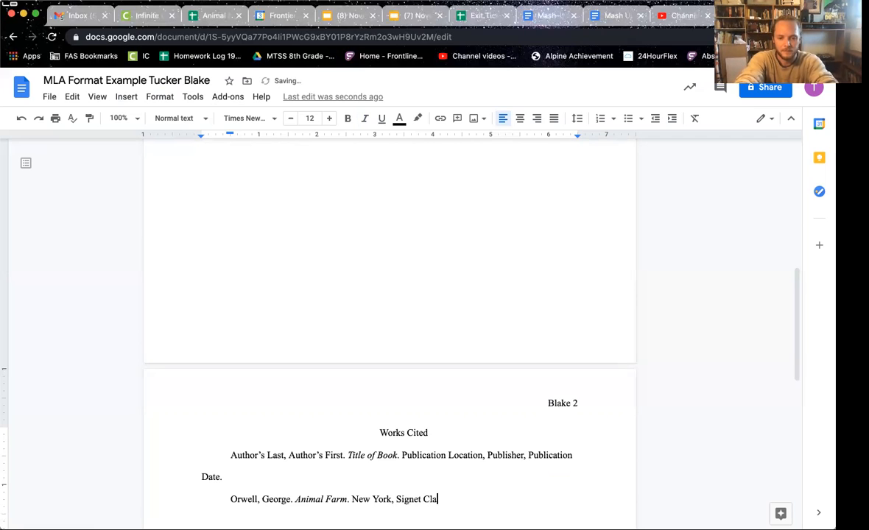
text(ssics, 1996.)
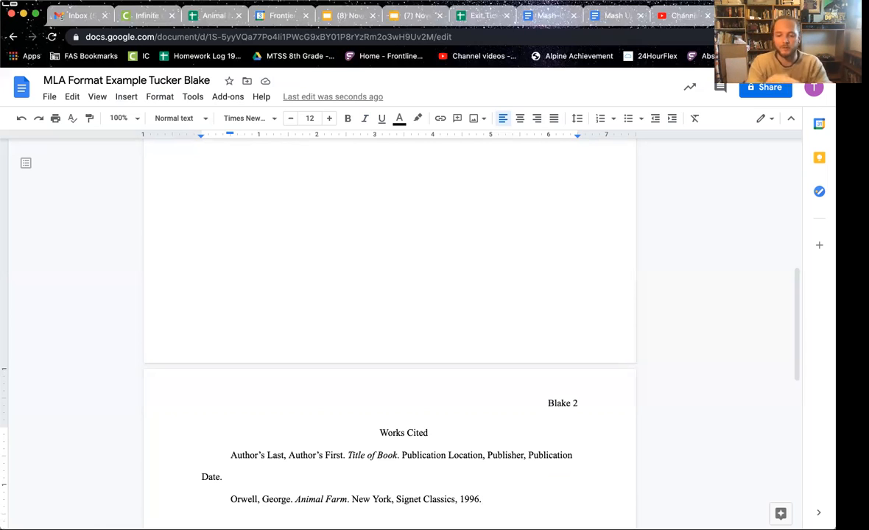
key(Return)
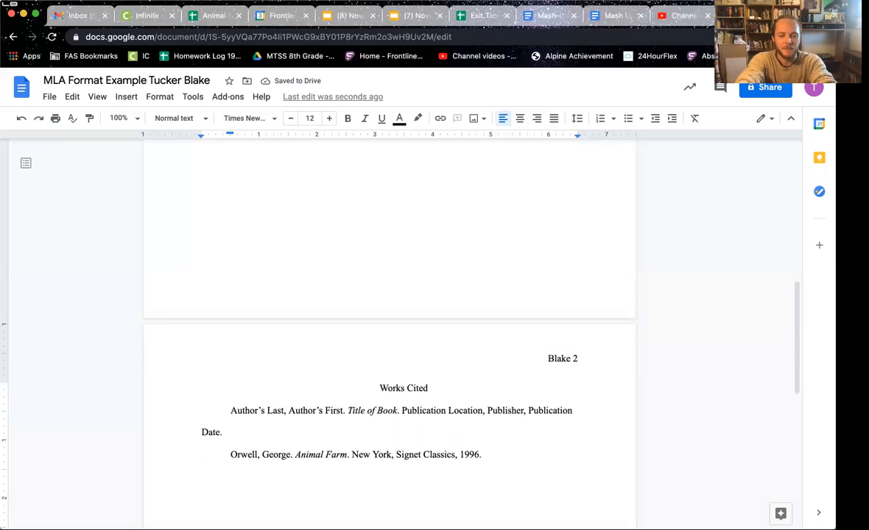
Step: Type the unindented web-source template ending 'Publication Date. Access Date. (If Needed) URL.'
key(BackSpace)
key(BackSpace)
text(Author's Las)
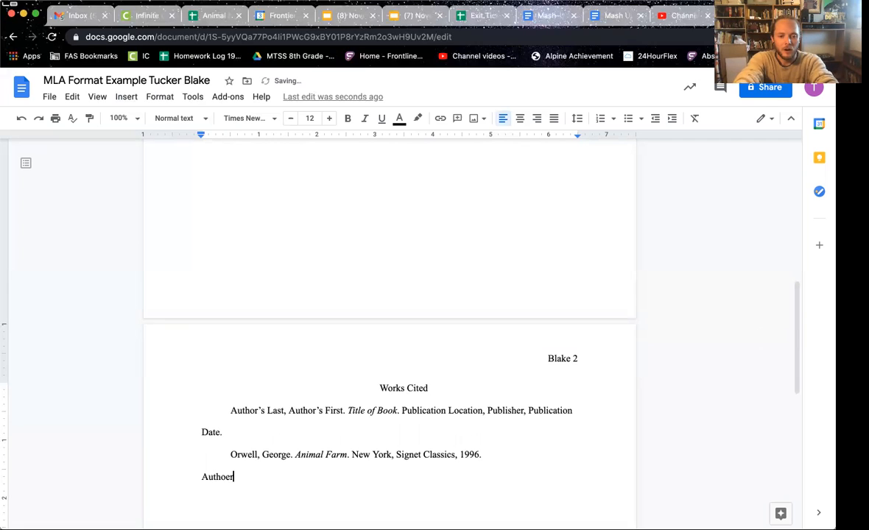
text(t, )
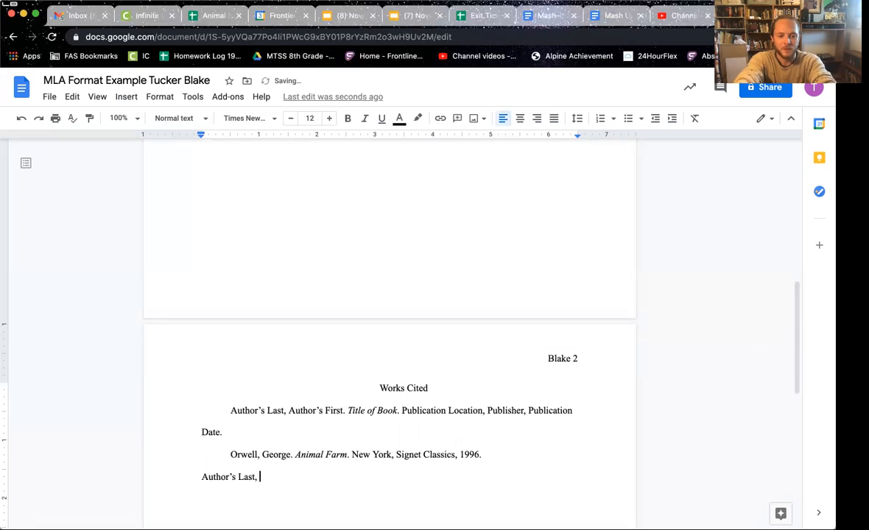
text(Author's aF)
key(BackSpace)
key(BackSpace)
text(First.)
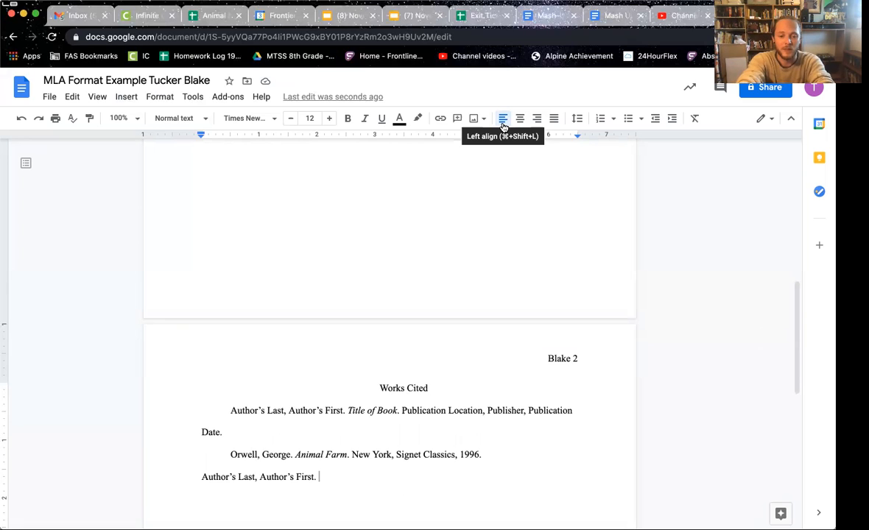
text("Title)
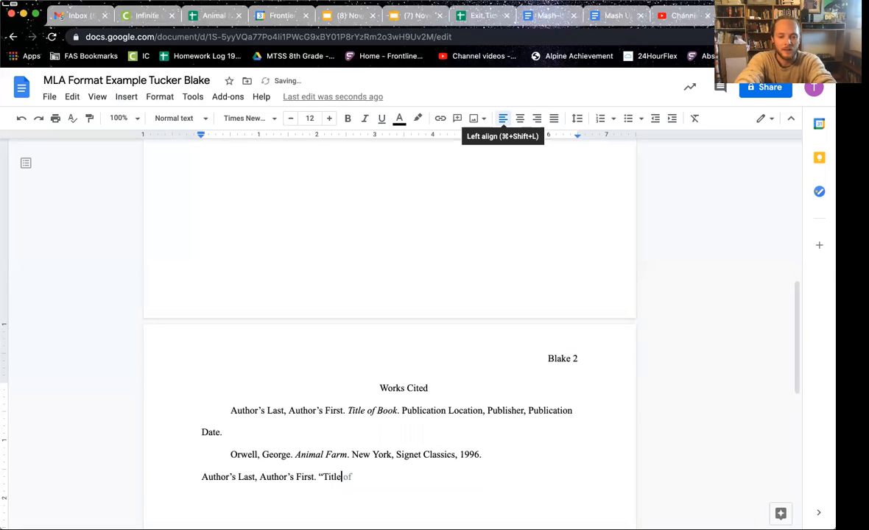
text( of We)
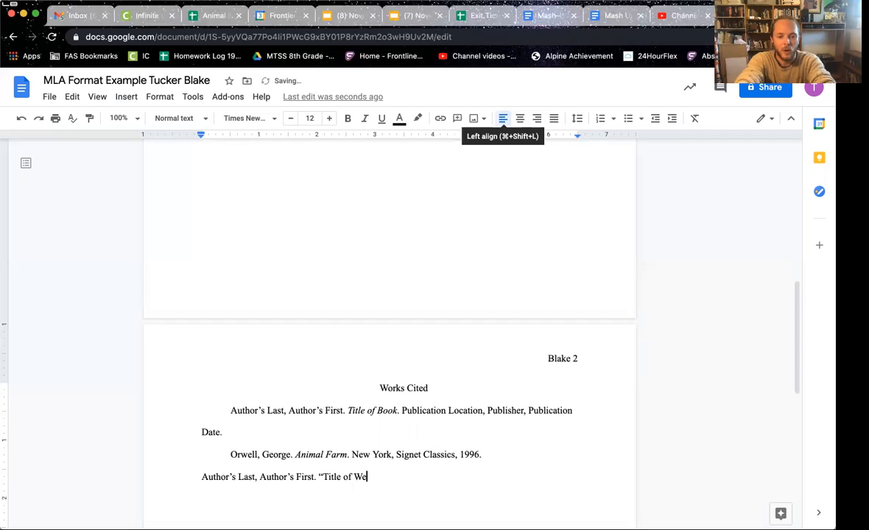
text(b Page".)
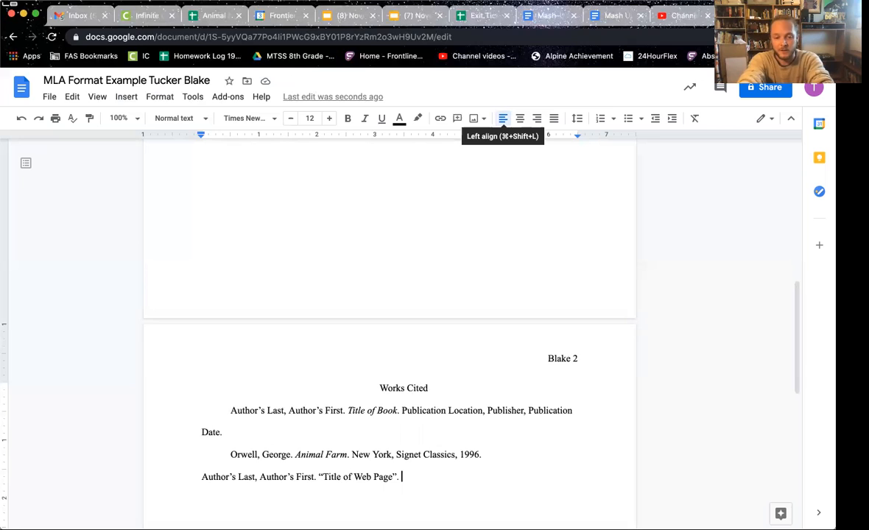
text(Title of Website. Pub)
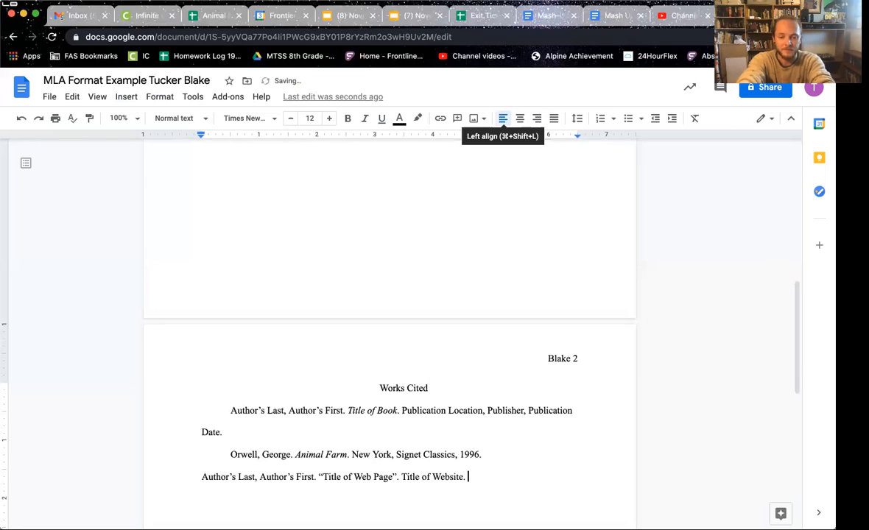
key(BackSpace)
key(BackSpace)
key(BackSpace)
key(BackSpace)
key(BackSpace)
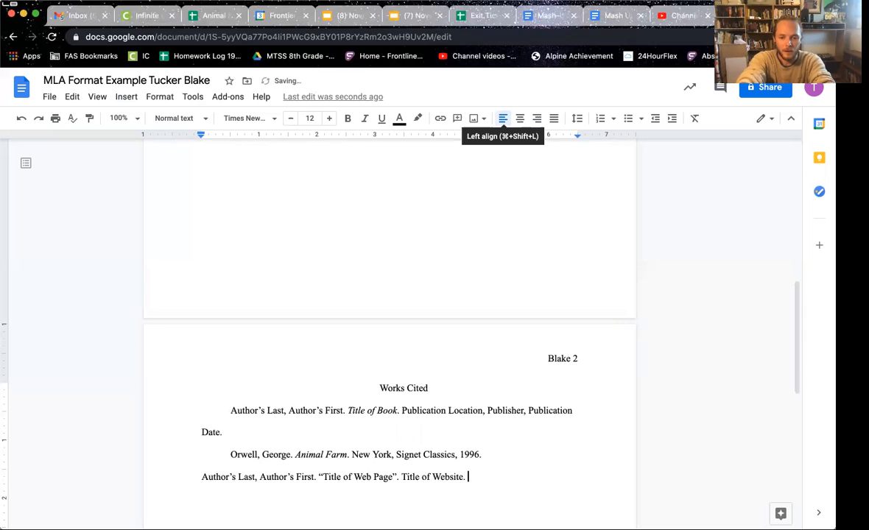
text(, Public)
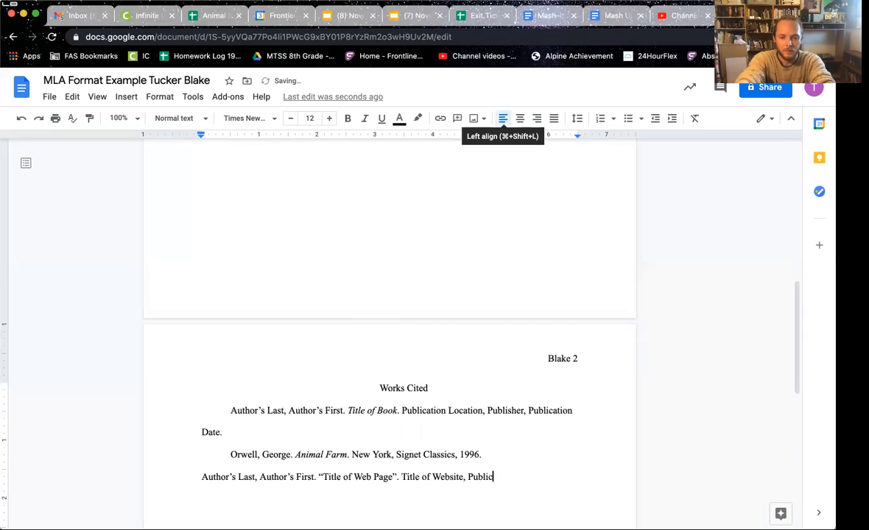
text(ation Da)
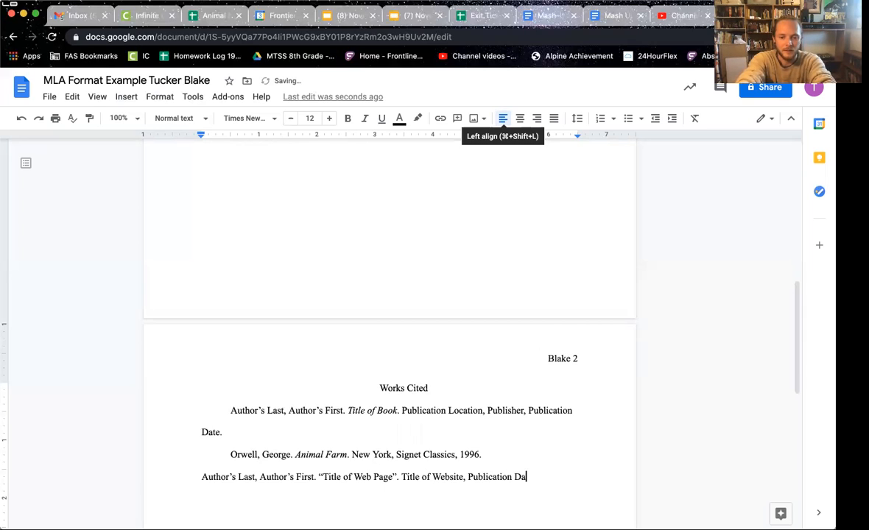
text(te. Access Data.)
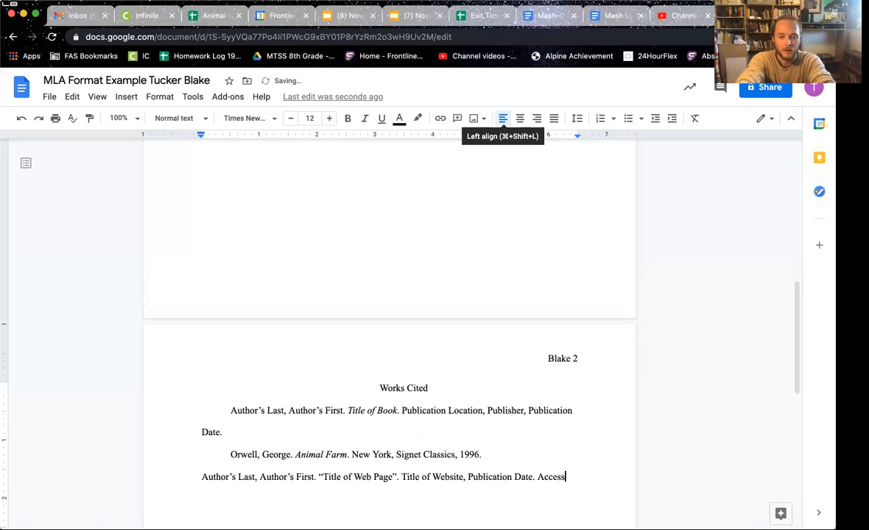
key(BackSpace)
key(BackSpace)
key(BackSpace)
text(e.)
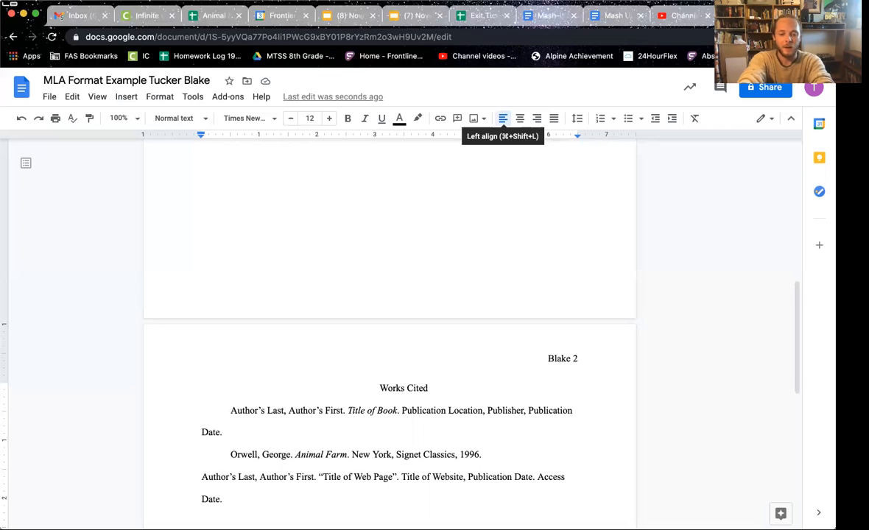
text((If Nee)
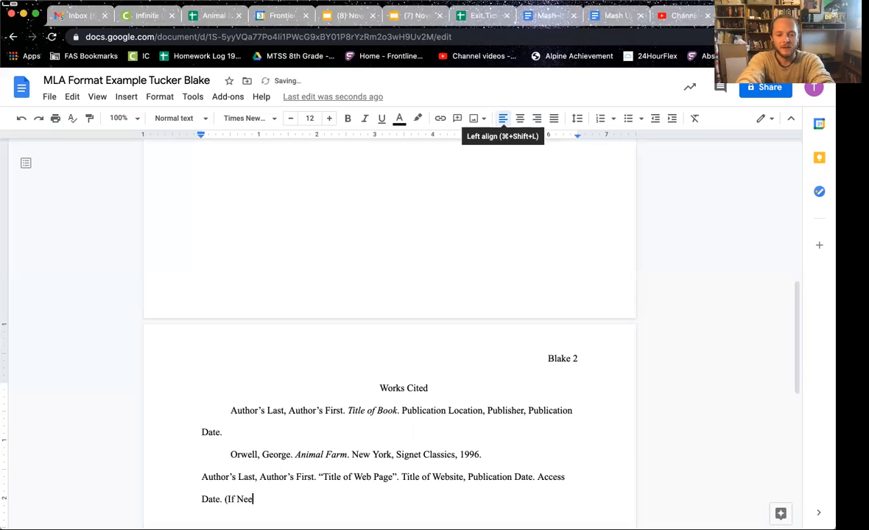
text(ded) URL)
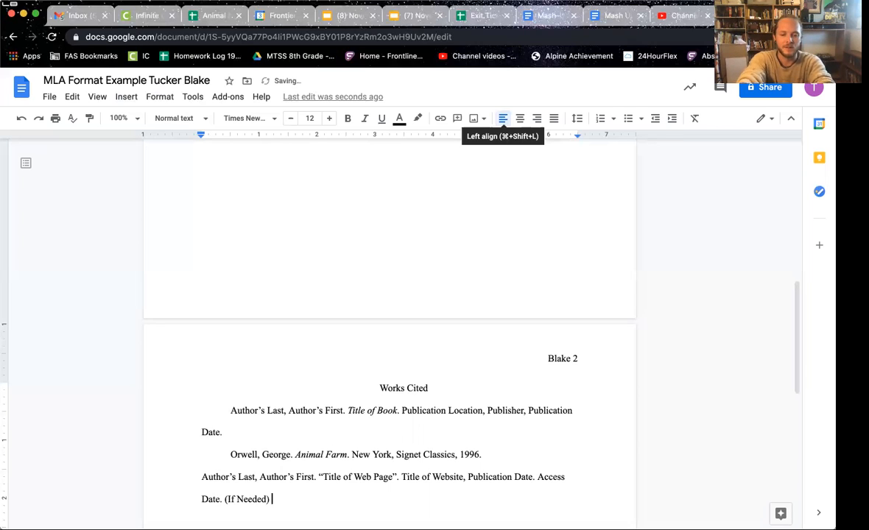
text(.)
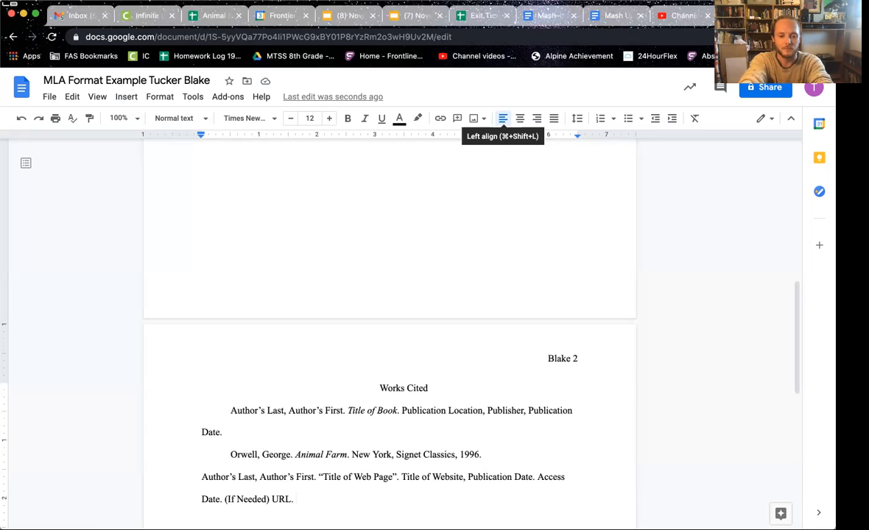
key(Return)
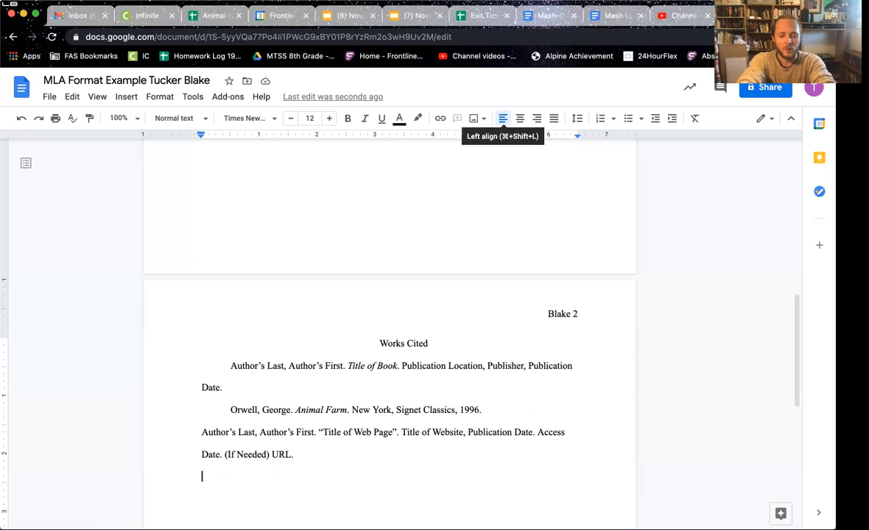
Step: Begin the news-article entry with the author's last and first name and an opening quote
text(Whitehurst, Lidsay)
key(BackSpace)
key(BackSpace)
key(BackSpace)
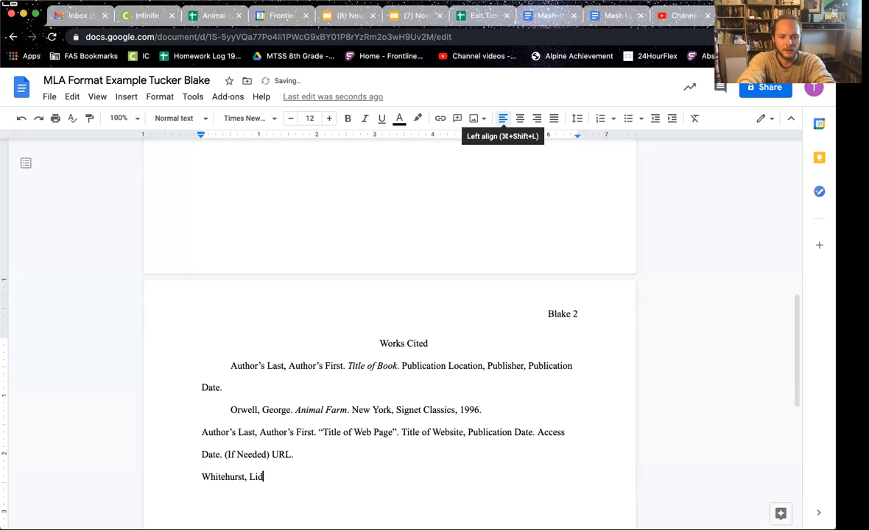
text(dsay. ")
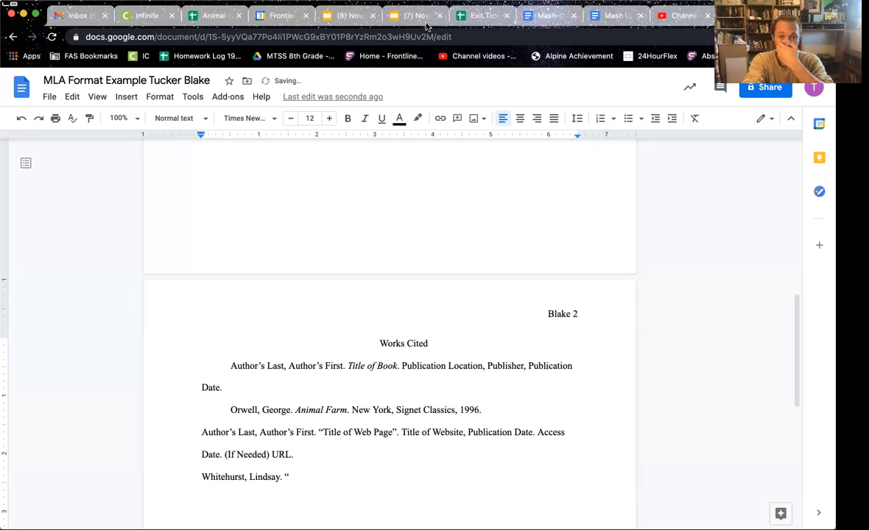
Step: Copy the article title from the example citation in the lesson slides
click(392, 16)
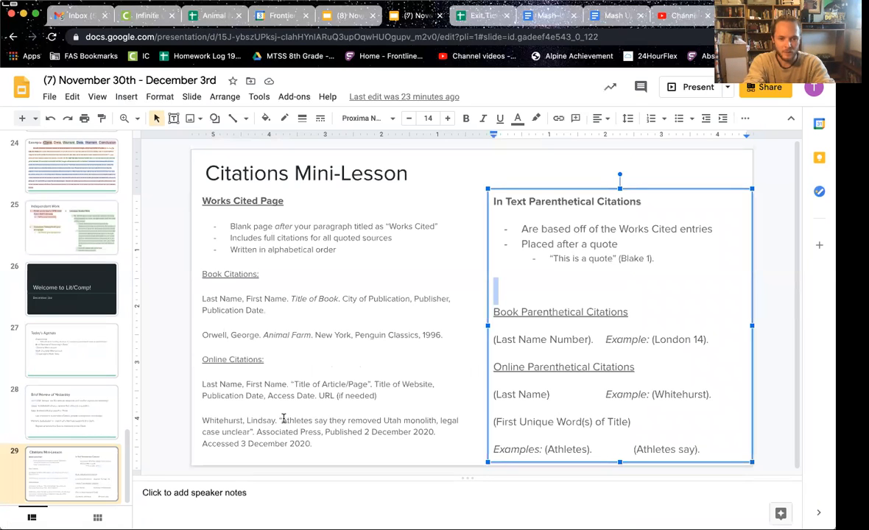
drag(391, 428, 249, 425)
key(super+c)
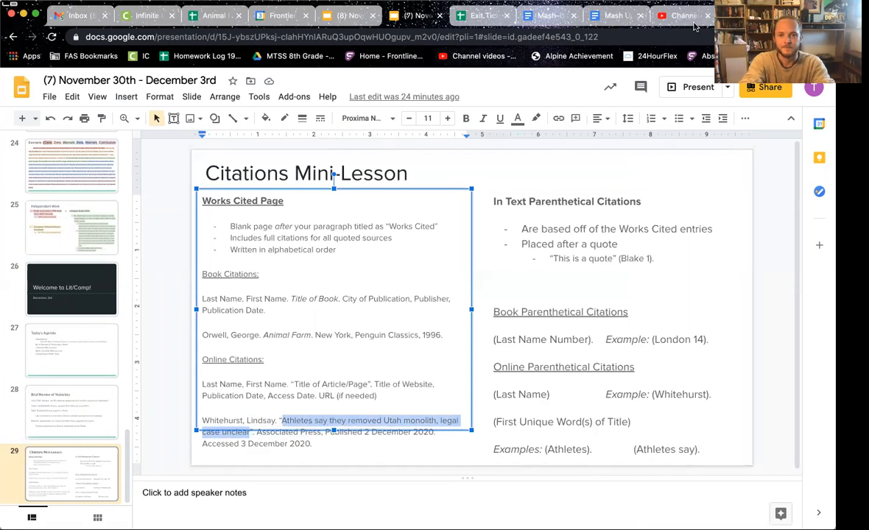
click(751, 16)
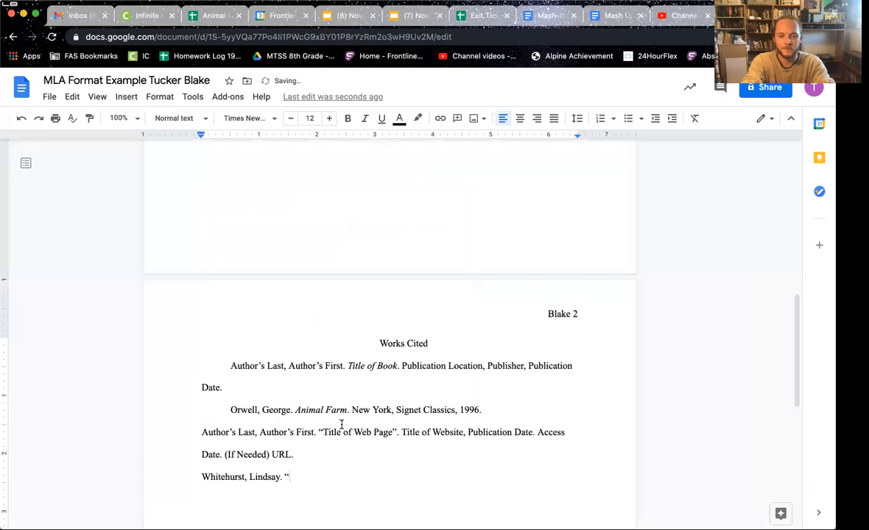
Step: Paste the article headline after the opening quote and close the quotation
click(301, 470)
key(super+v)
key(super+z)
key(super+v)
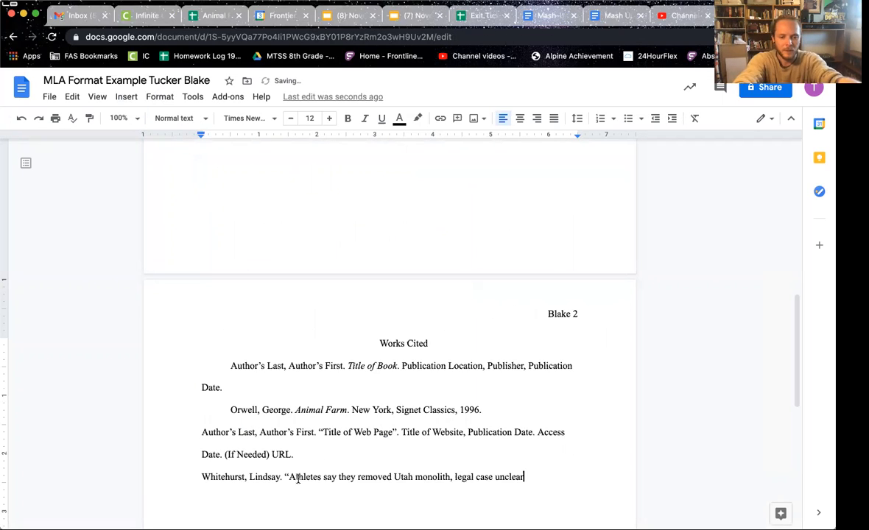
text(".)
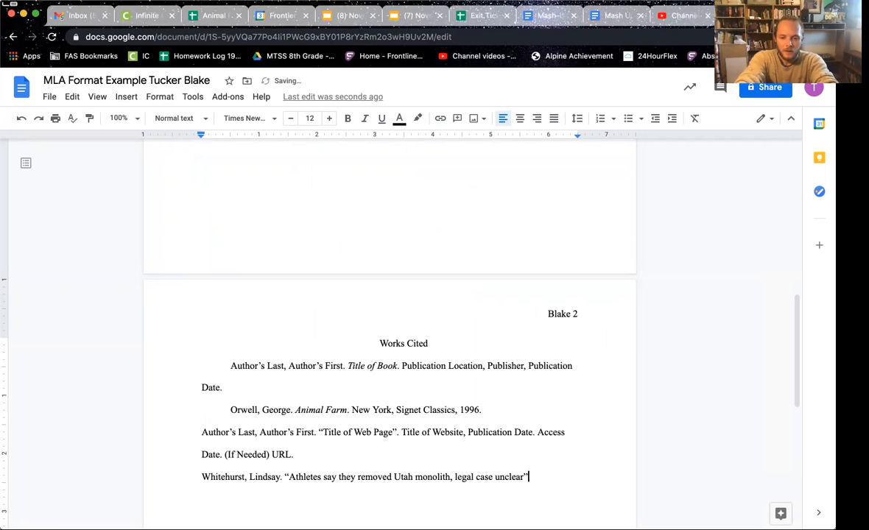
Step: Add italic Associated Press, 2 December 2020, and Accessed 3 December 2020
key(ctrl+i)
text(Associated)
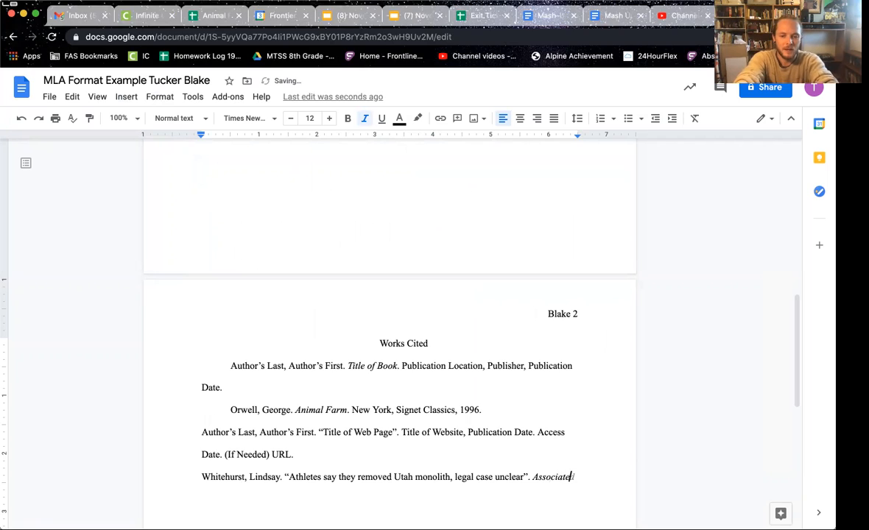
text( Press)
key(ctrl+i)
text(.)
key(BackSpace)
key(BackSpace)
text(, )
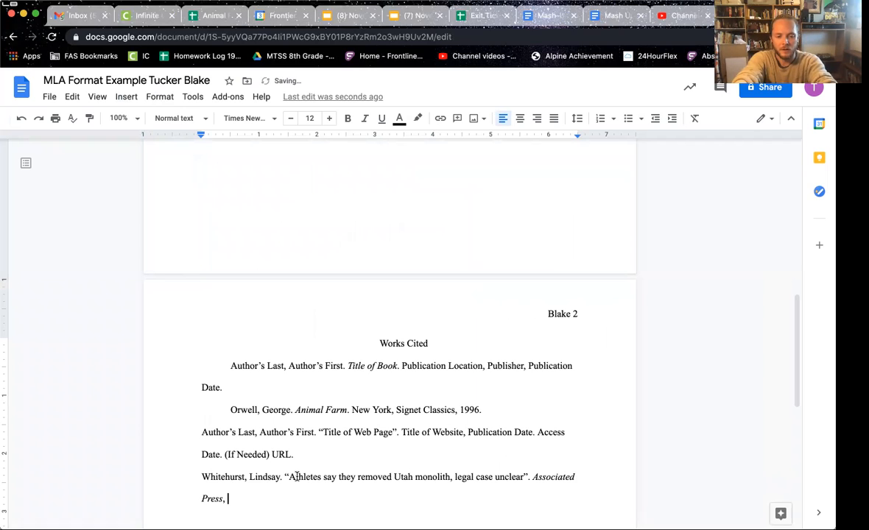
text(2 Deve)
key(BackSpace)
key(BackSpace)
text(cember )
text(2020. Ac)
text(cessed 3)
text( December )
text(2030)
key(BackSpace)
key(BackSpace)
key(BackSpace)
key(BackSpace)
text(2020.)
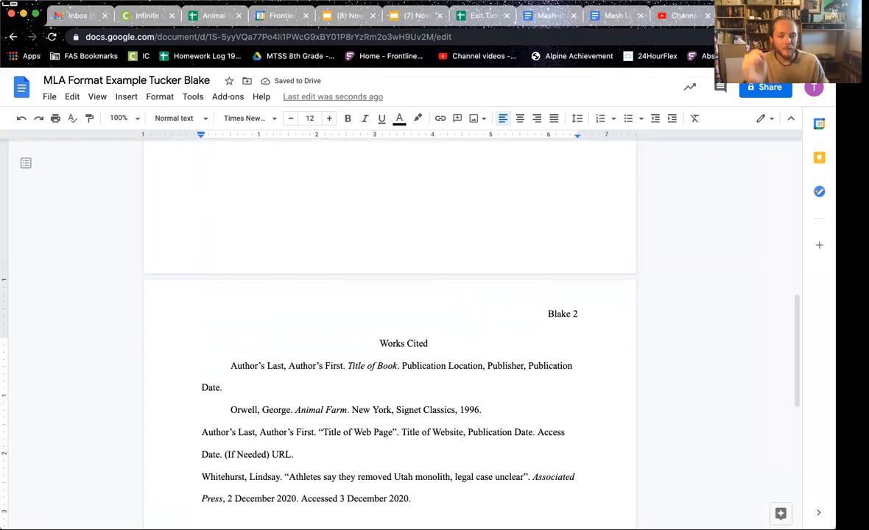
Step: Remove the first-line indents from the book template and Animal Farm entries, then select all citations
click(228, 366)
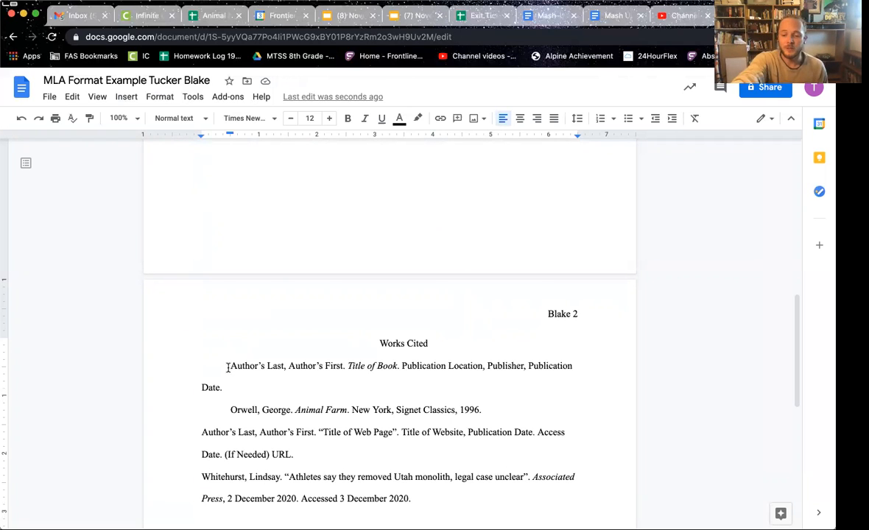
key(BackSpace)
click(230, 388)
key(BackSpace)
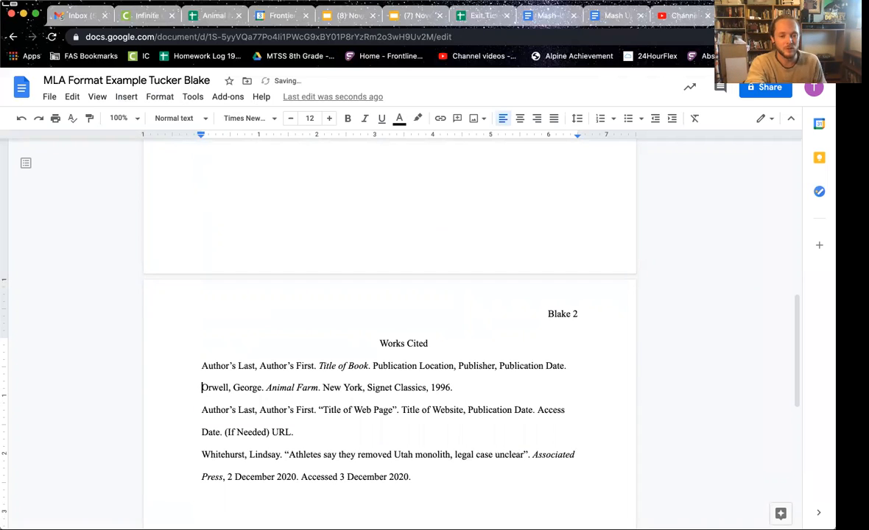
drag(201, 366, 413, 477)
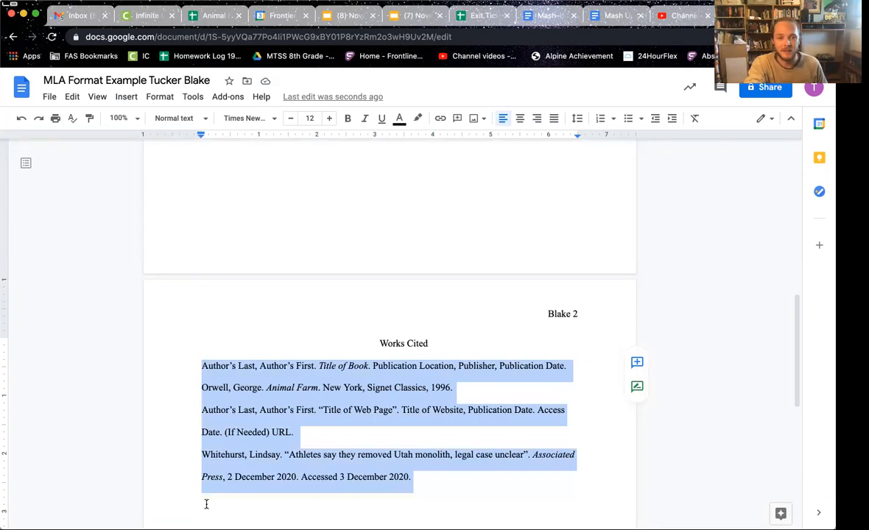
Step: Apply a 0.5-inch hanging indent to the selected citations via Indentation options
click(162, 99)
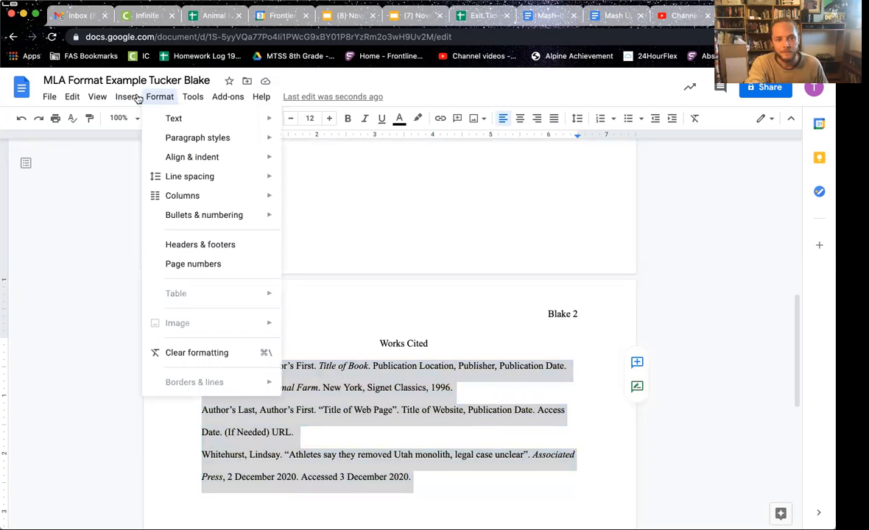
mouse_move(130, 98)
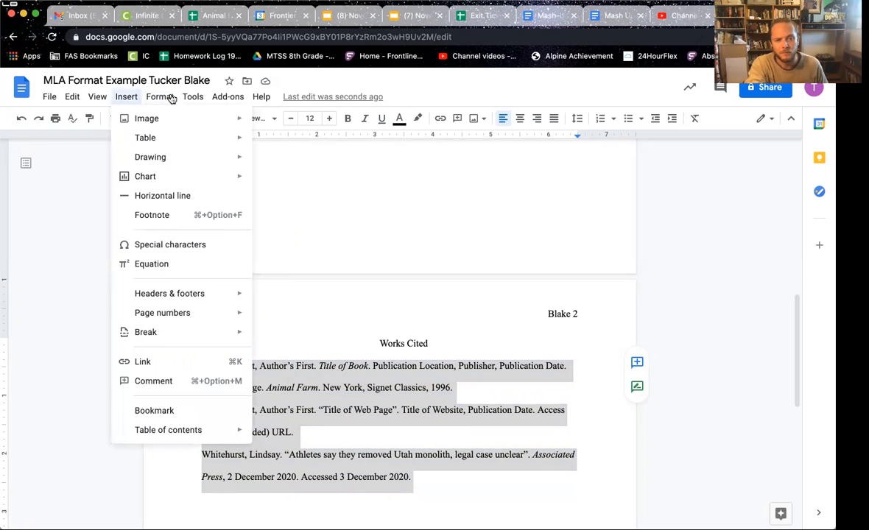
mouse_move(171, 99)
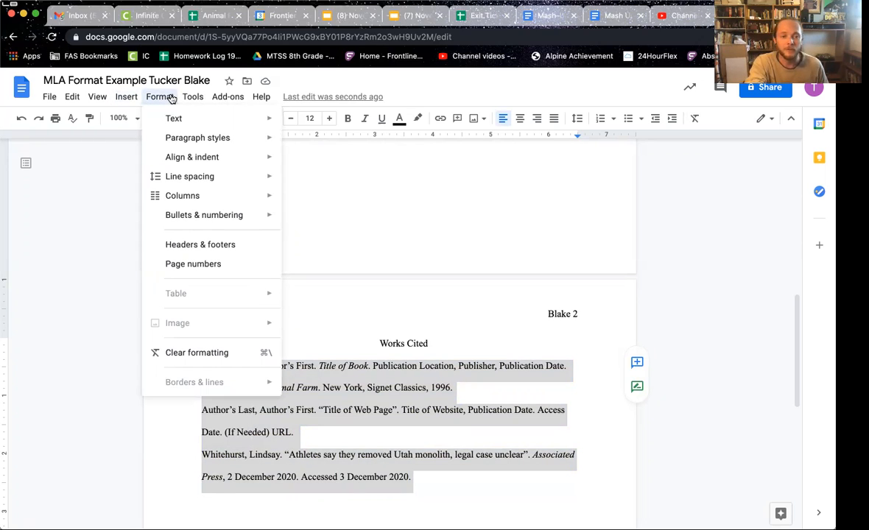
mouse_move(188, 159)
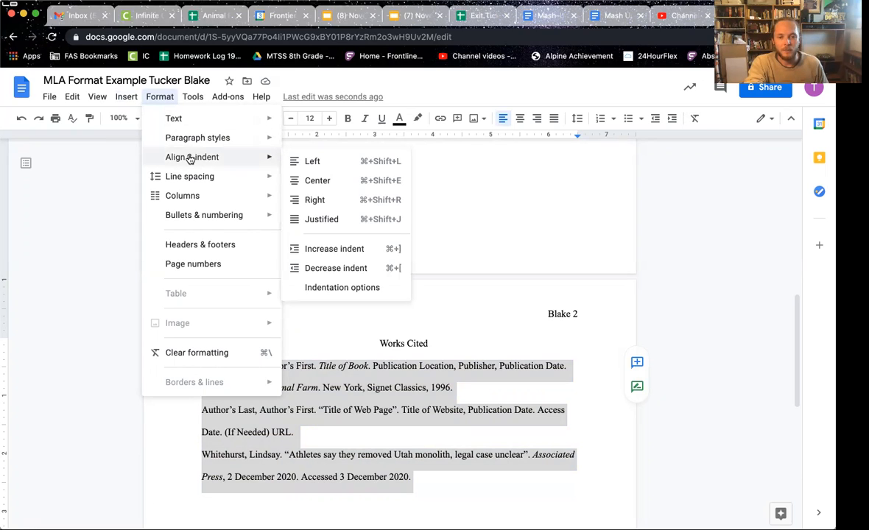
click(341, 287)
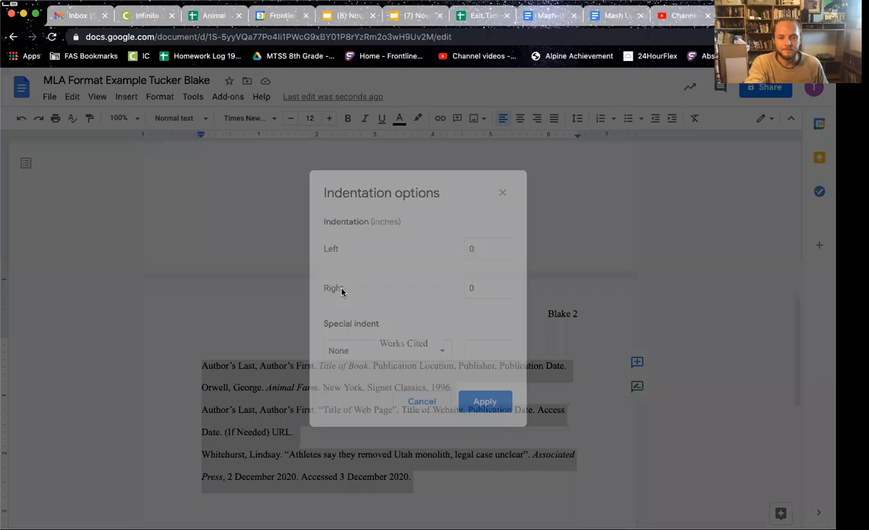
click(412, 350)
click(376, 392)
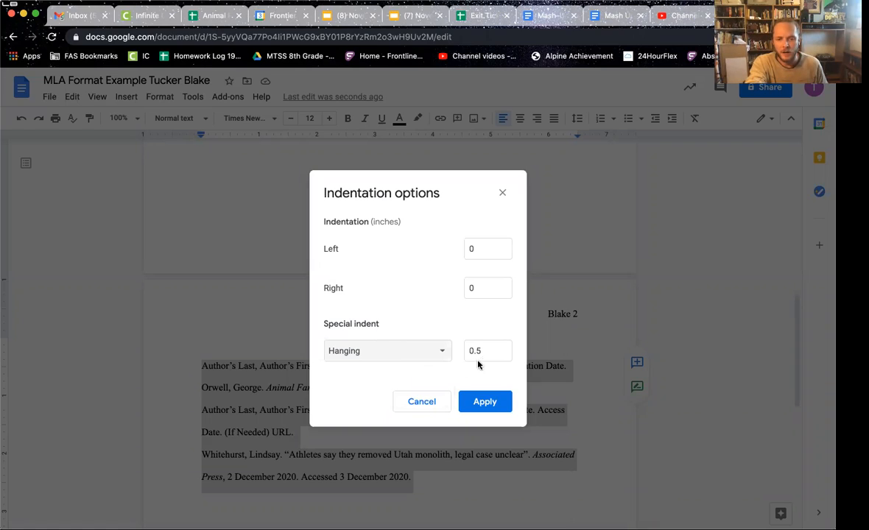
click(484, 400)
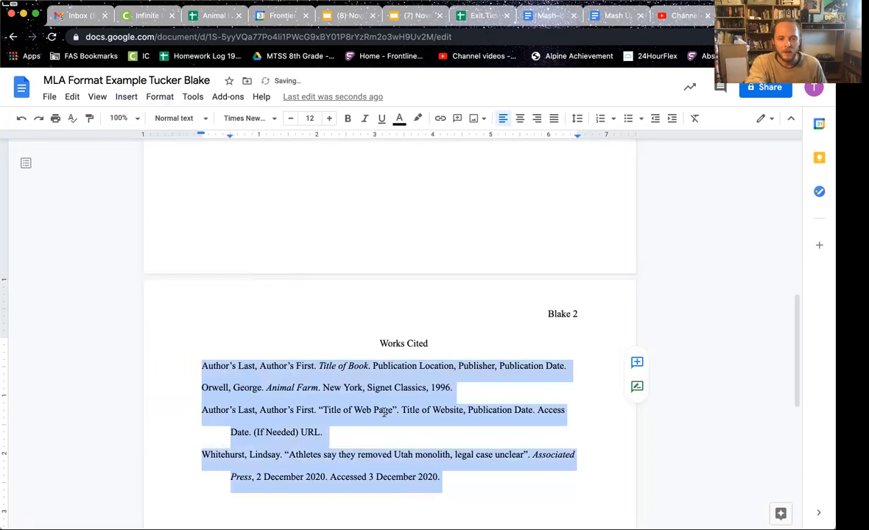
click(384, 413)
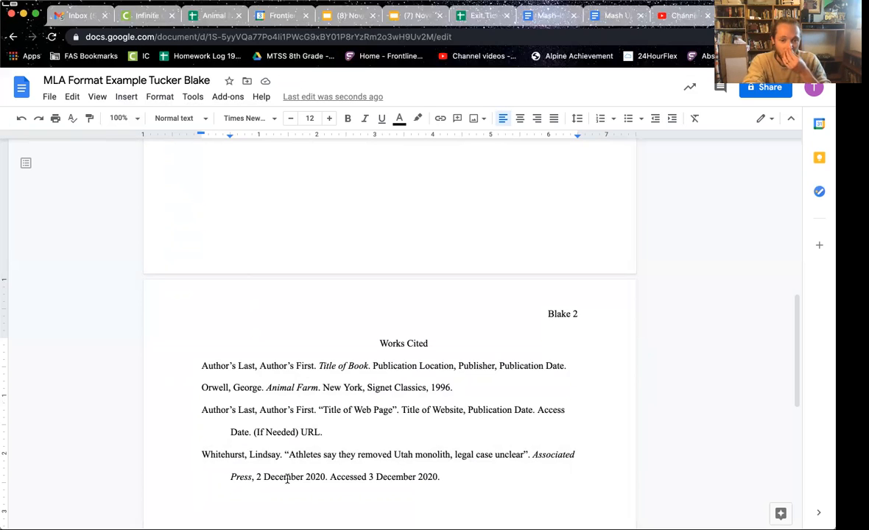
Step: Move the web-page template below the book template and delete the leftover blank line
click(326, 433)
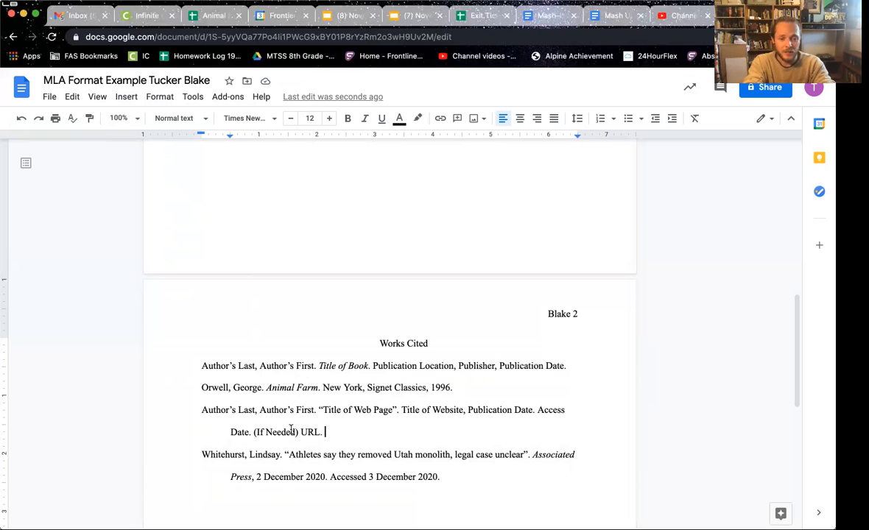
shift+click(200, 410)
key(ctrl+c)
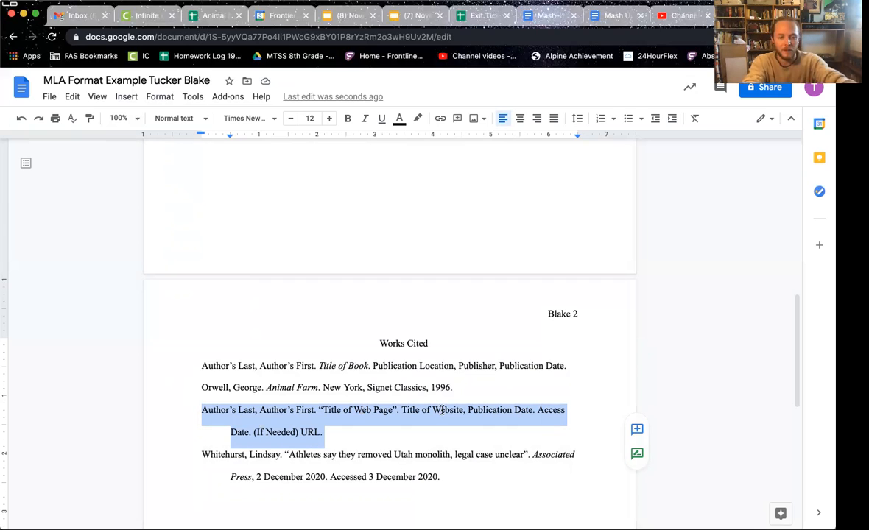
key(BackSpace)
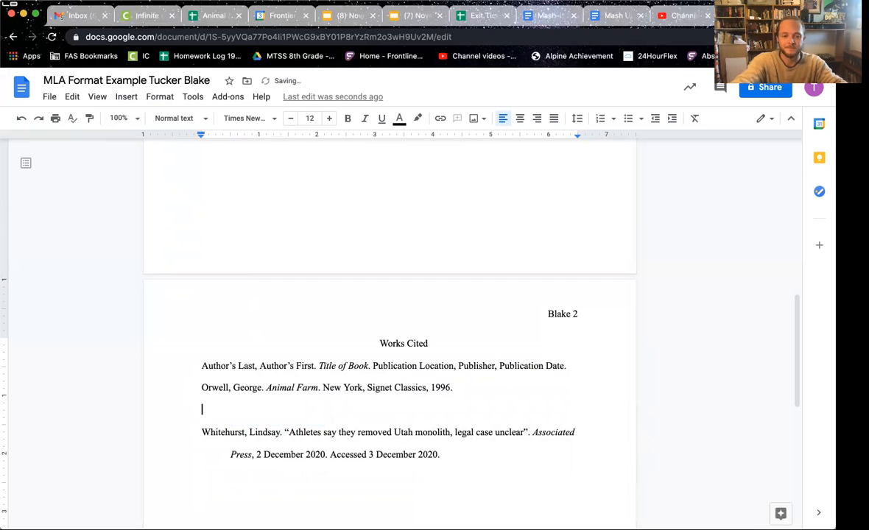
click(583, 368)
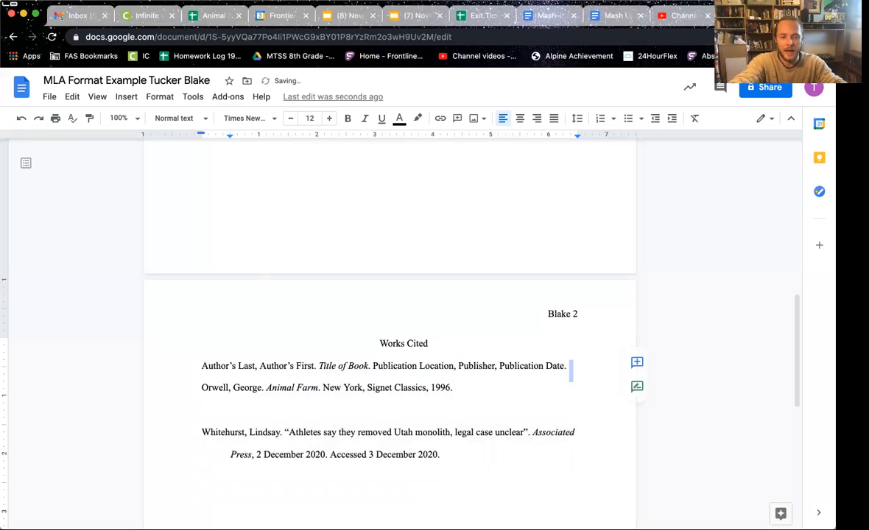
key(Return)
key(ctrl+v)
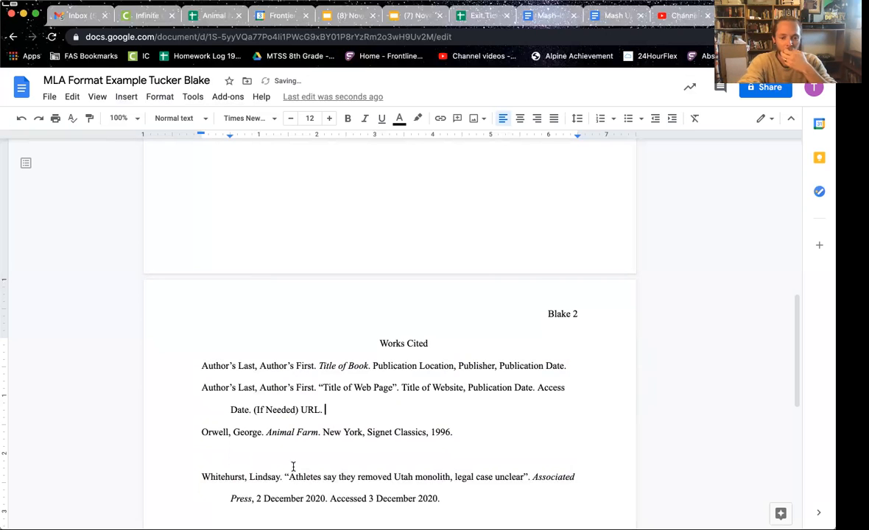
click(202, 454)
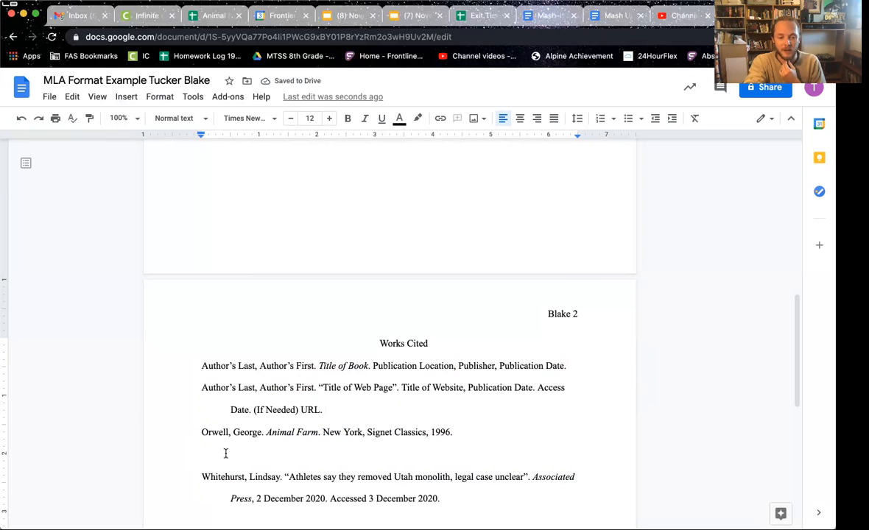
key(BackSpace)
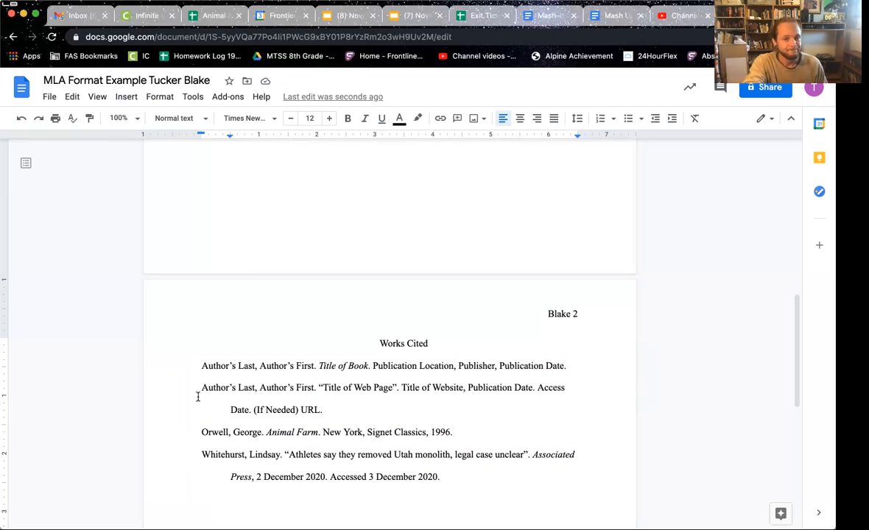
Step: Scroll up to the top of page 1, then back down through the finished MLA essay
scroll(326, 356, up, 10)
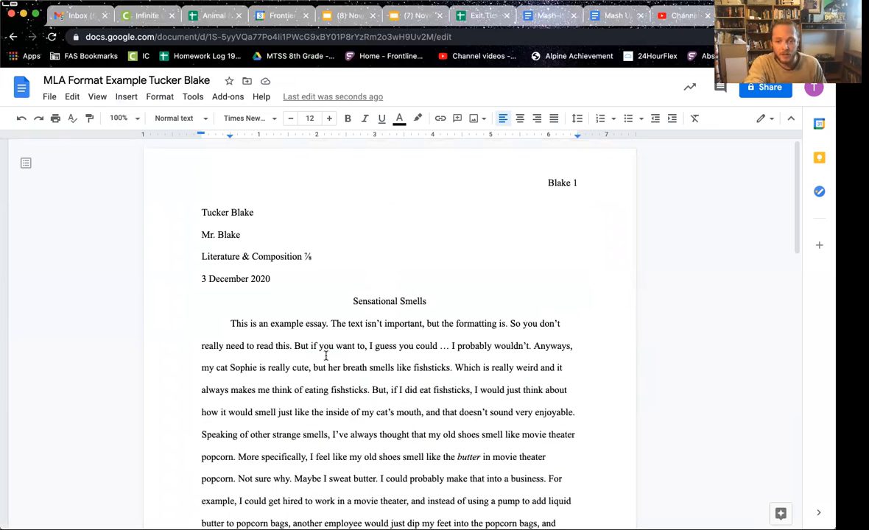
scroll(388, 397, down, 2)
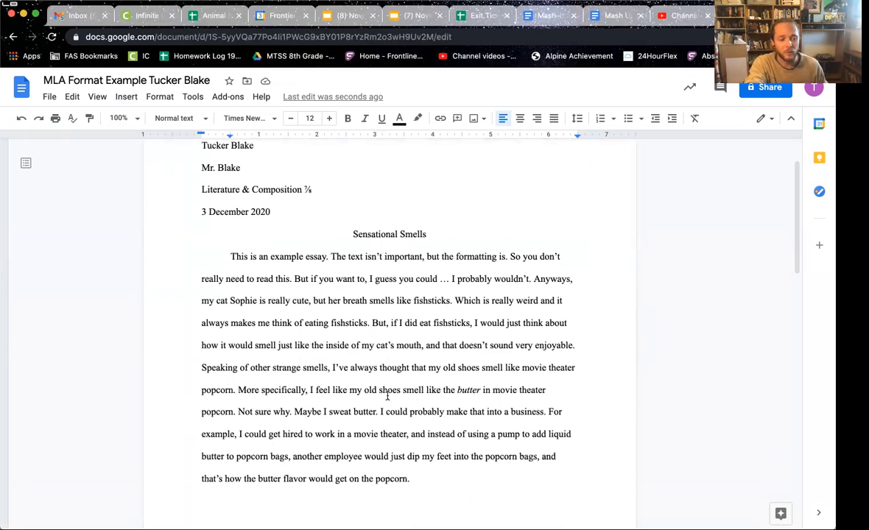
scroll(387, 397, down, 1)
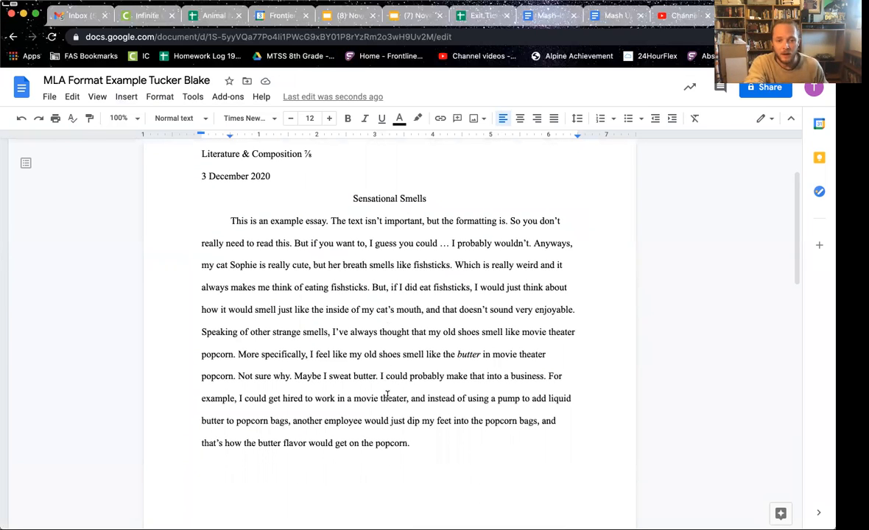